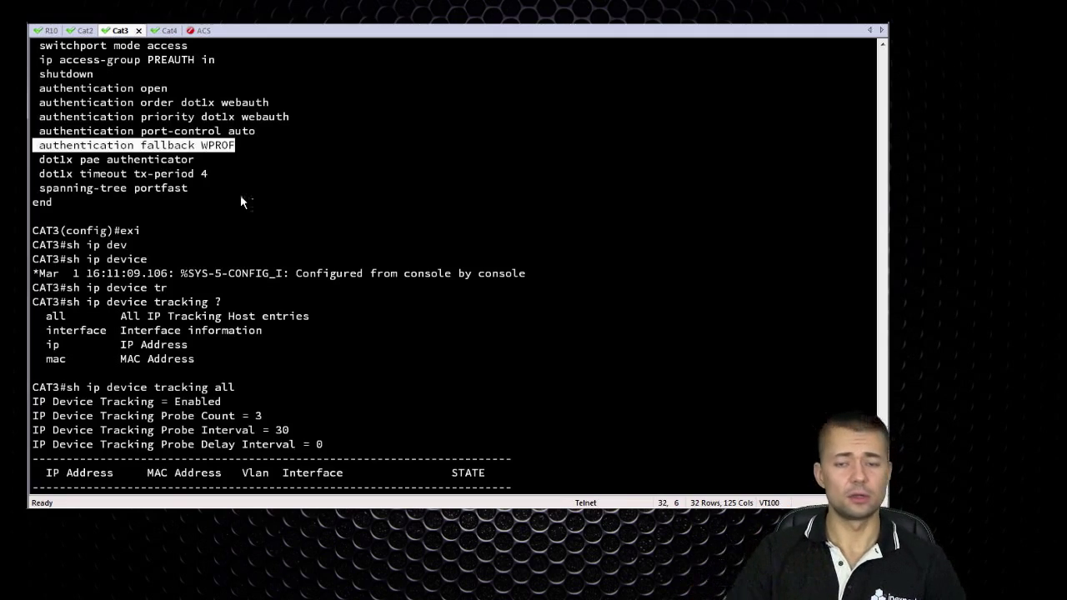
Review CAT3's running-config for the port with the WPROF fallback, then bring up the ACS login page
{"action": "key", "text": "Return"}
{"action": "key", "text": "Return"}
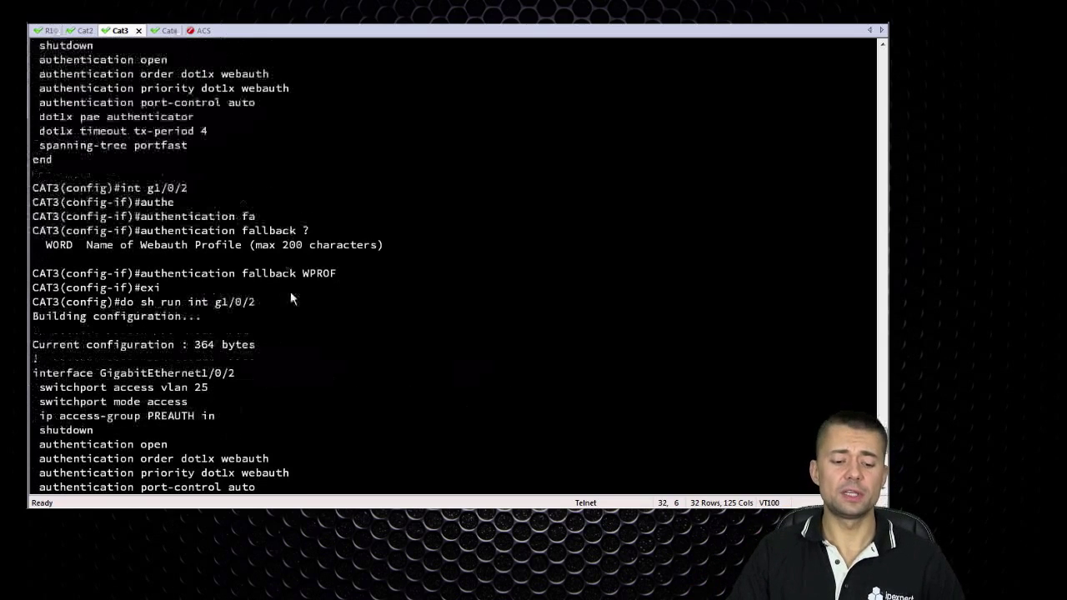
{"action": "scroll", "coordinate": [313, 321], "scroll_direction": "down", "scroll_amount": 1}
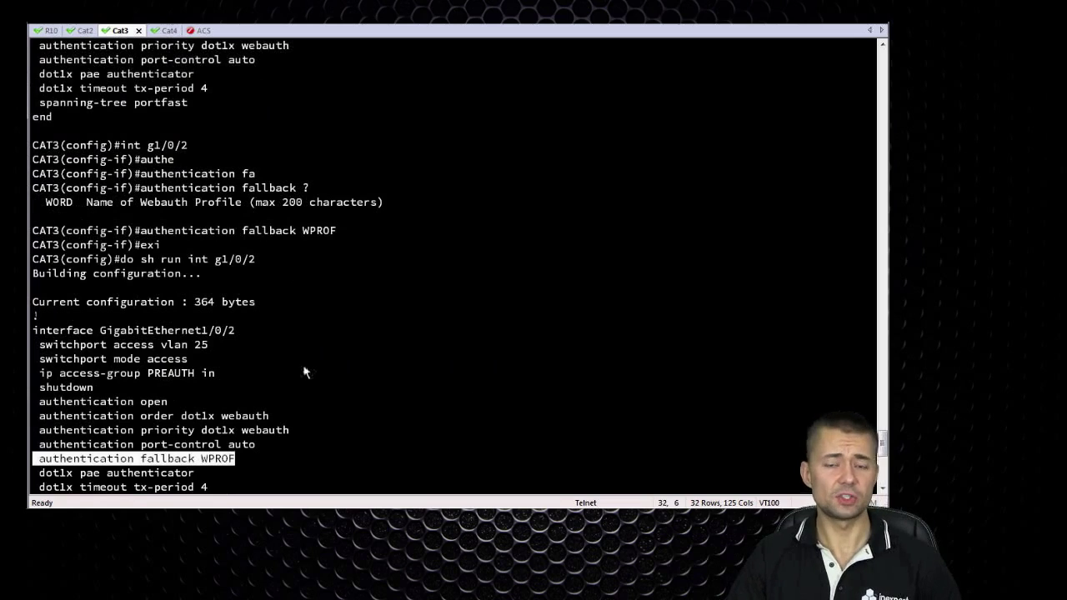
{"action": "scroll", "coordinate": [247, 386], "scroll_direction": "down", "scroll_amount": 1}
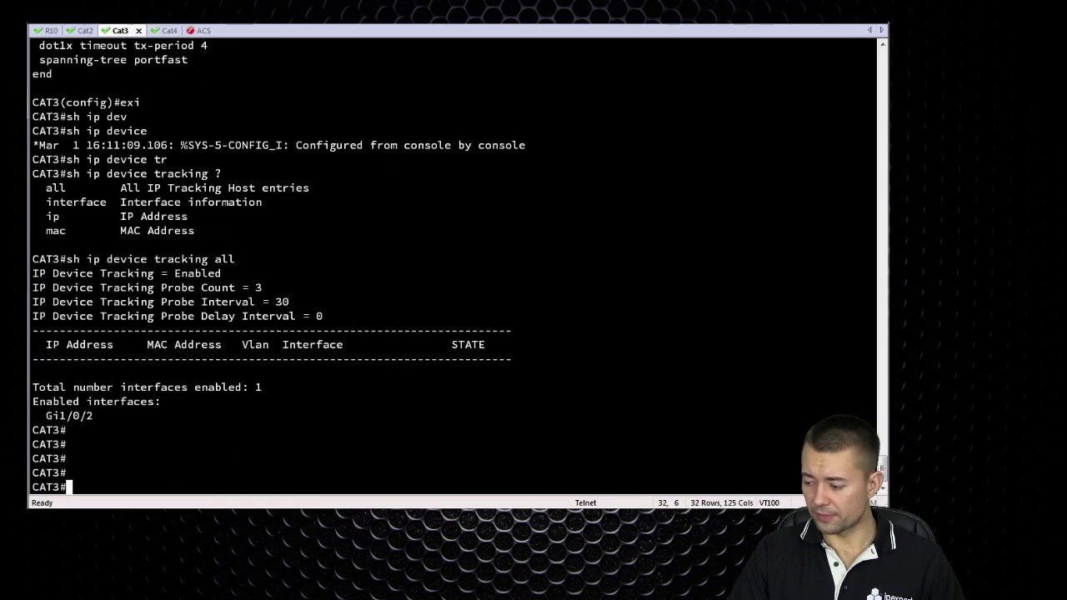
{"action": "key", "text": "alt+Tab"}
Sign in to the Cisco Secure ACS console with the remembered admin username and password
{"action": "type", "text": "ACS"}
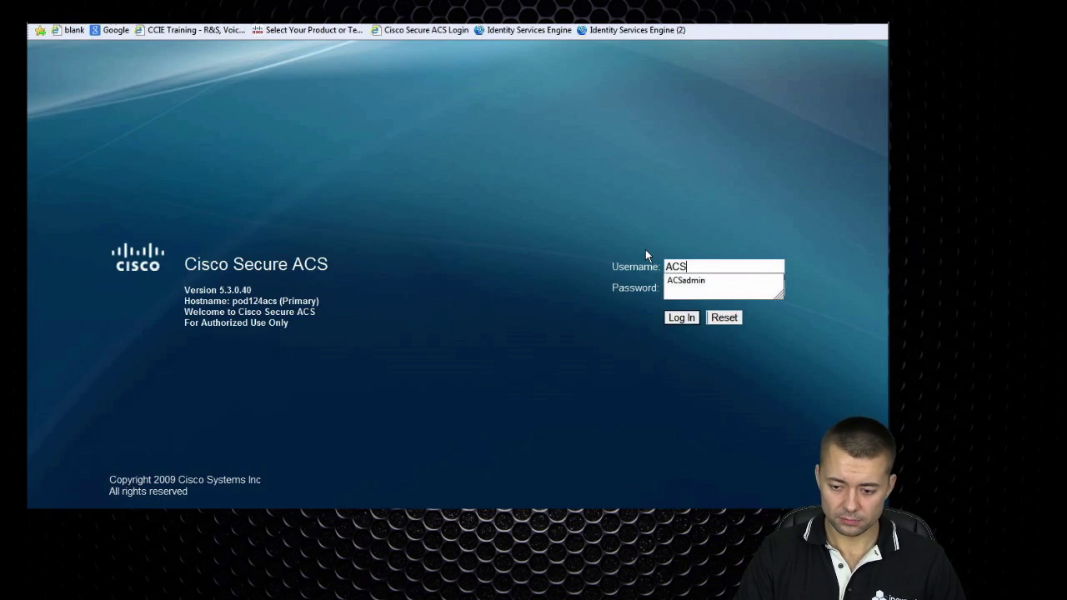
{"action": "key", "text": "Down"}
{"action": "key", "text": "Return"}
{"action": "key", "text": "Tab"}
{"action": "type", "text": "•••••••••••"}
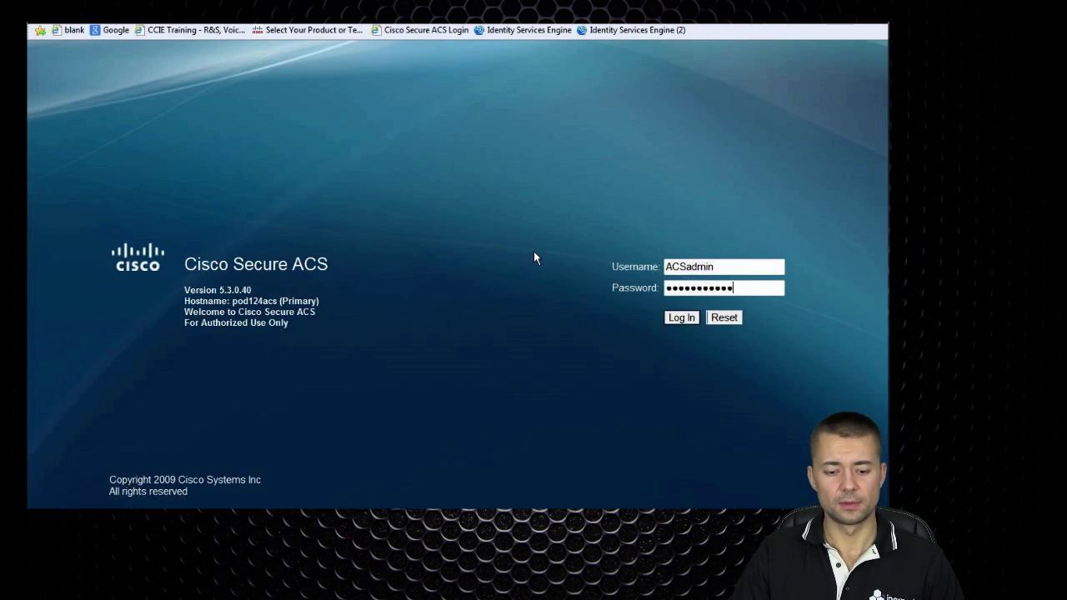
{"action": "key", "text": "Return"}
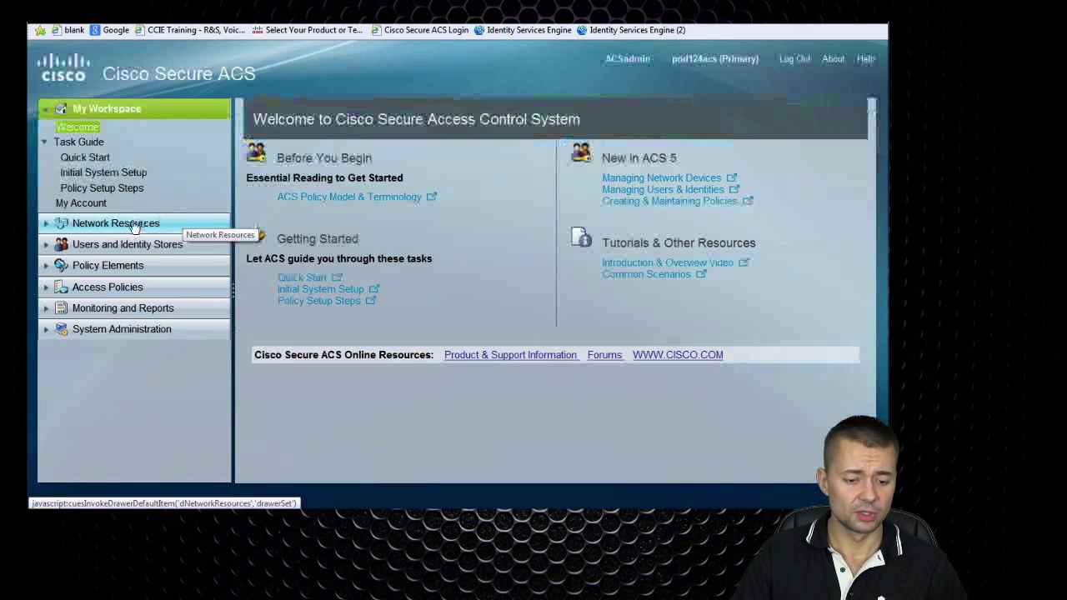
{"action": "left_click", "coordinate": [131, 223]}
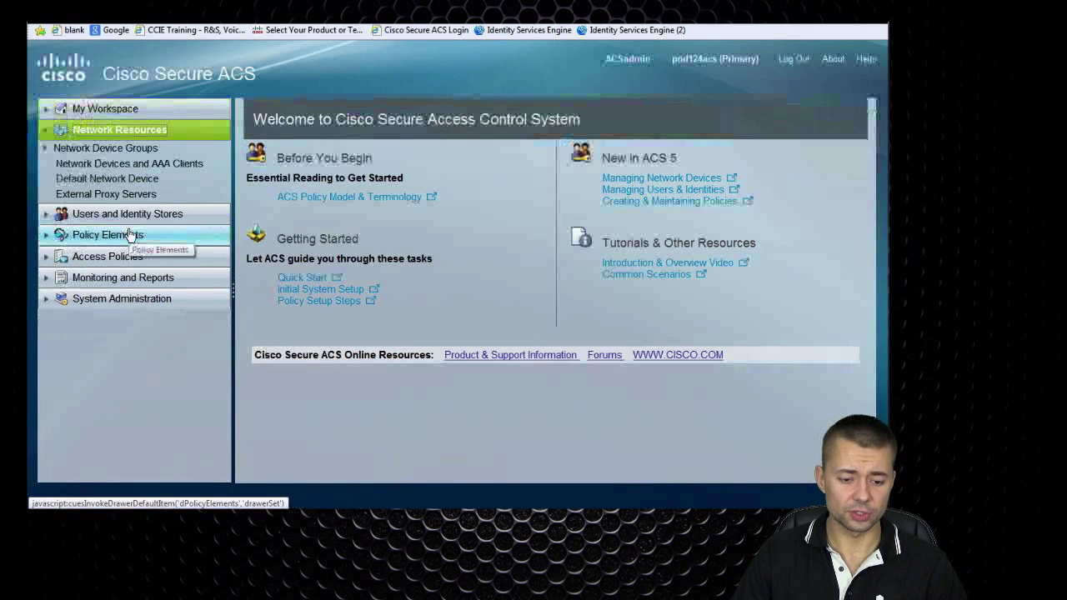
{"action": "left_click", "coordinate": [191, 165]}
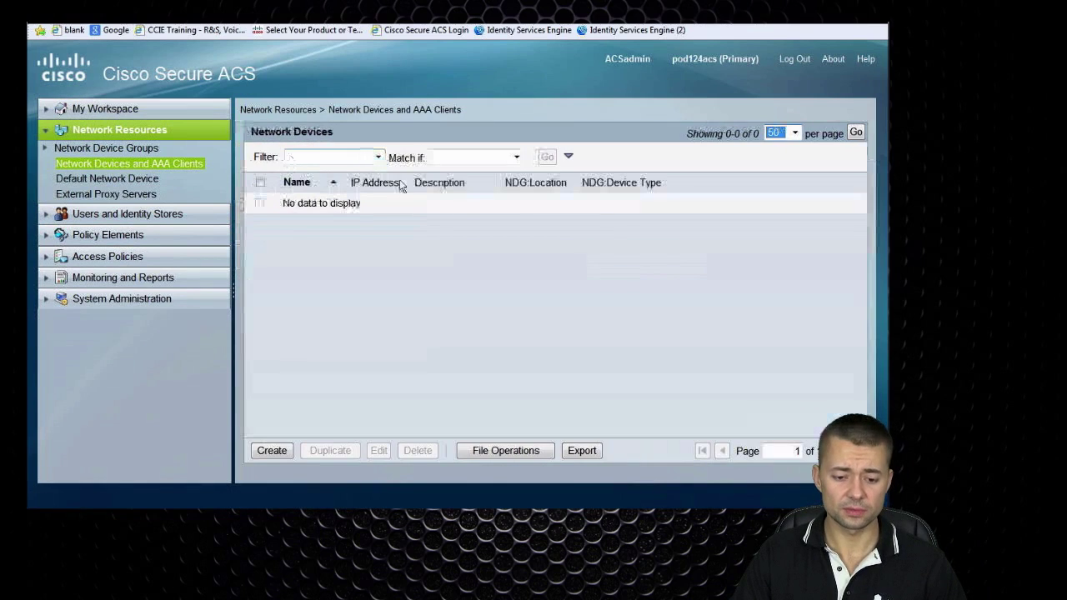
{"action": "left_click", "coordinate": [272, 450]}
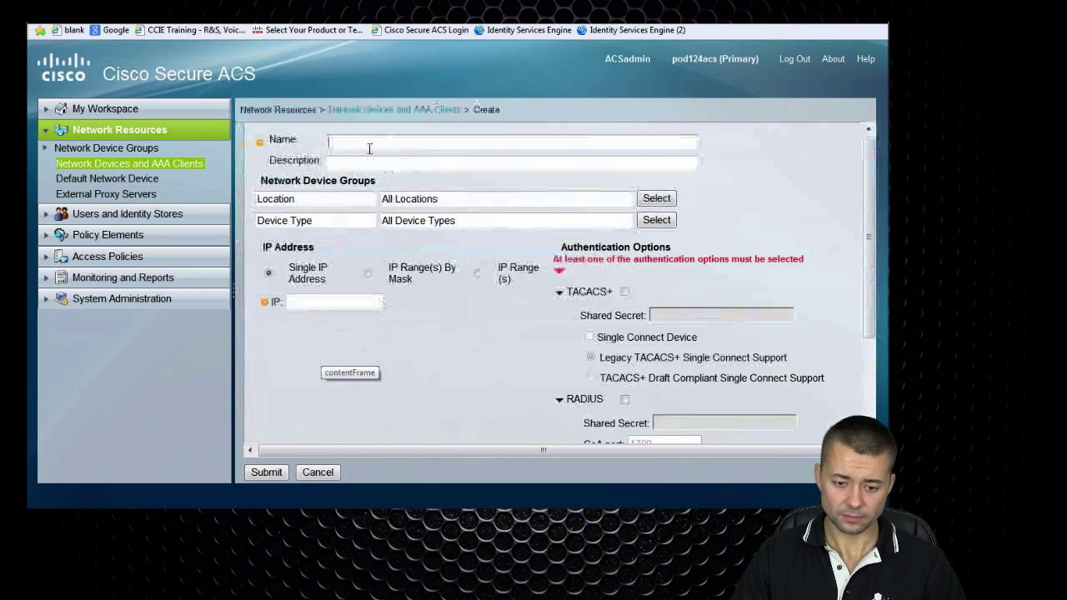
{"action": "type", "text": "CAT3"}
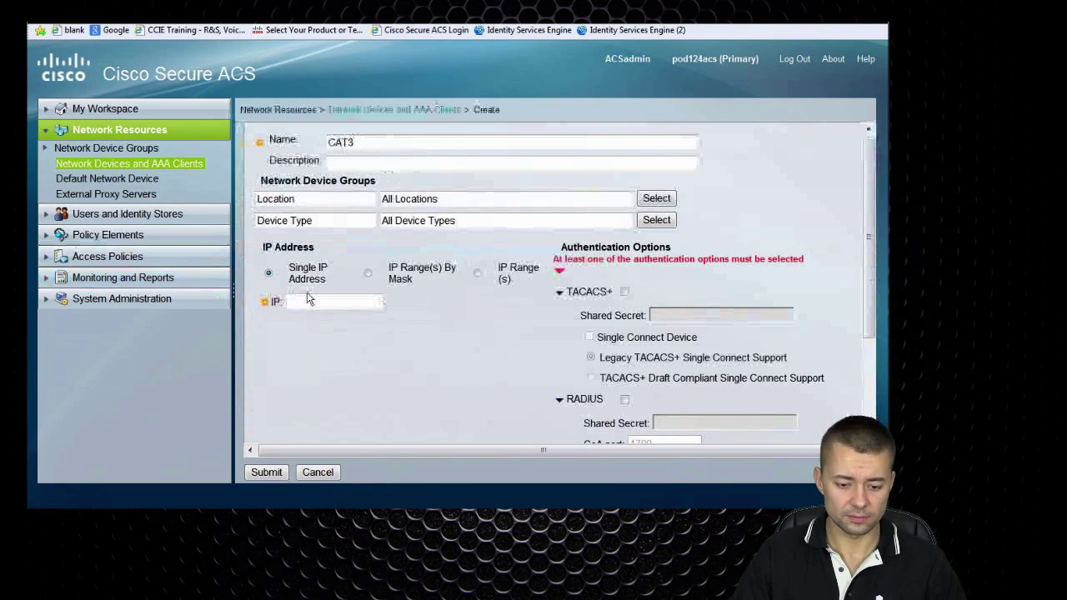
{"action": "left_click", "coordinate": [315, 302]}
{"action": "type", "text": "10.1.1.130"}
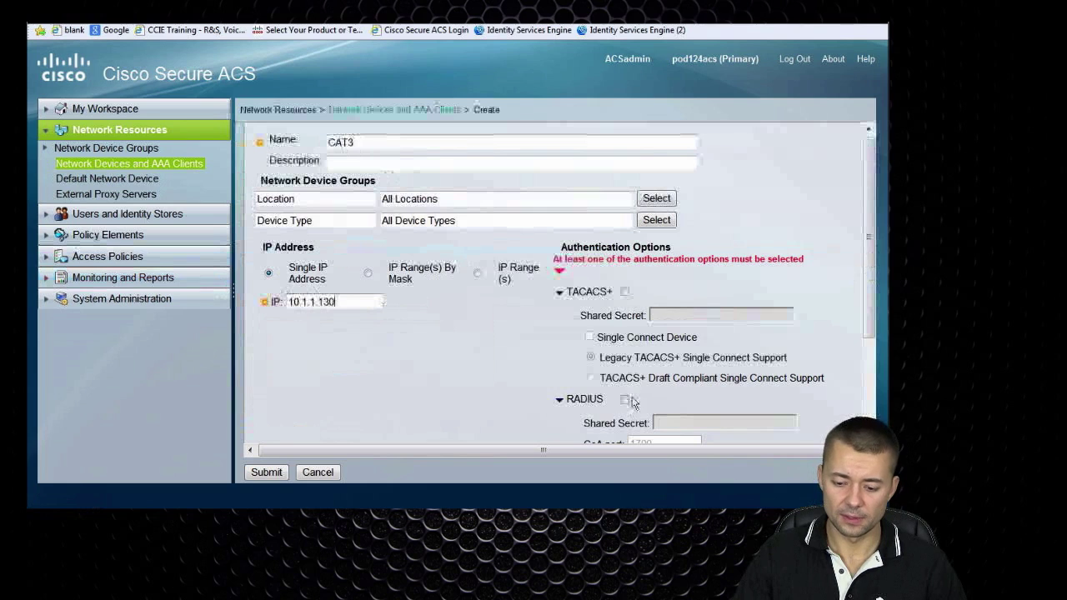
{"action": "left_click", "coordinate": [625, 399]}
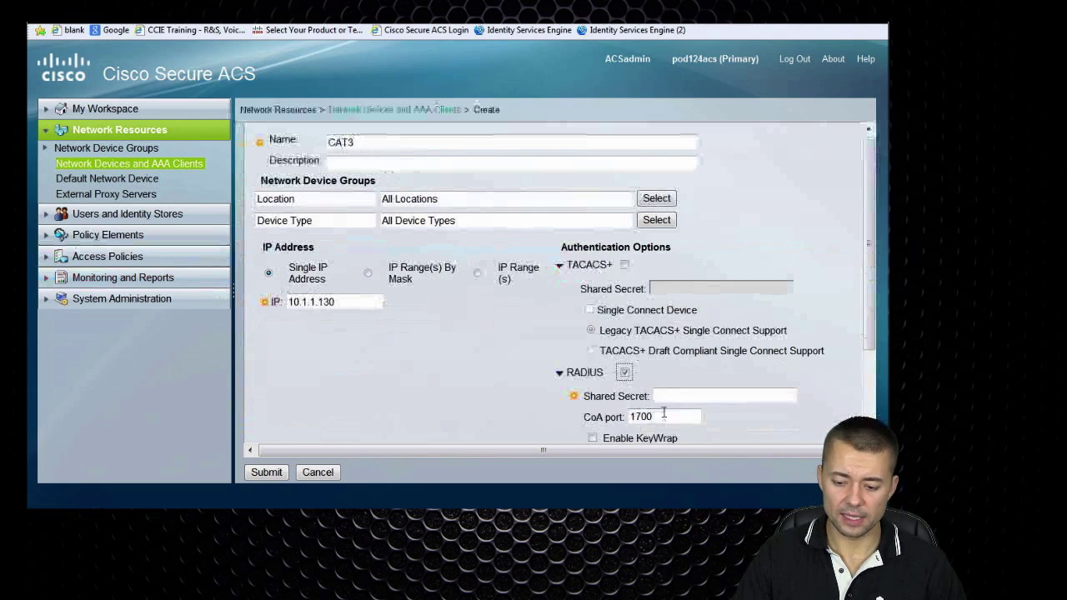
{"action": "type", "text": "ipexpert"}
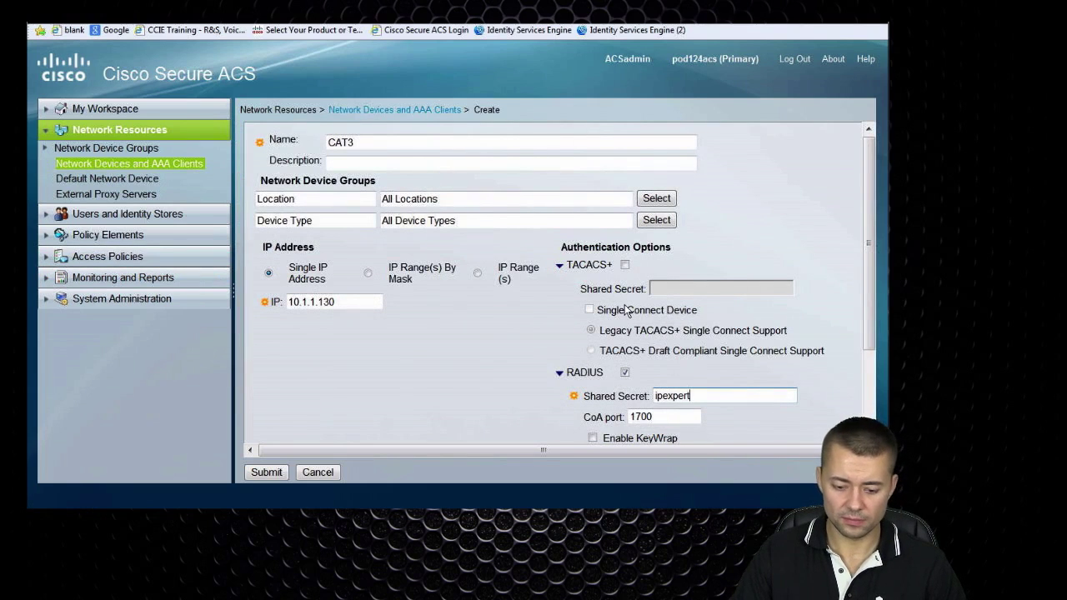
{"action": "left_click", "coordinate": [272, 468]}
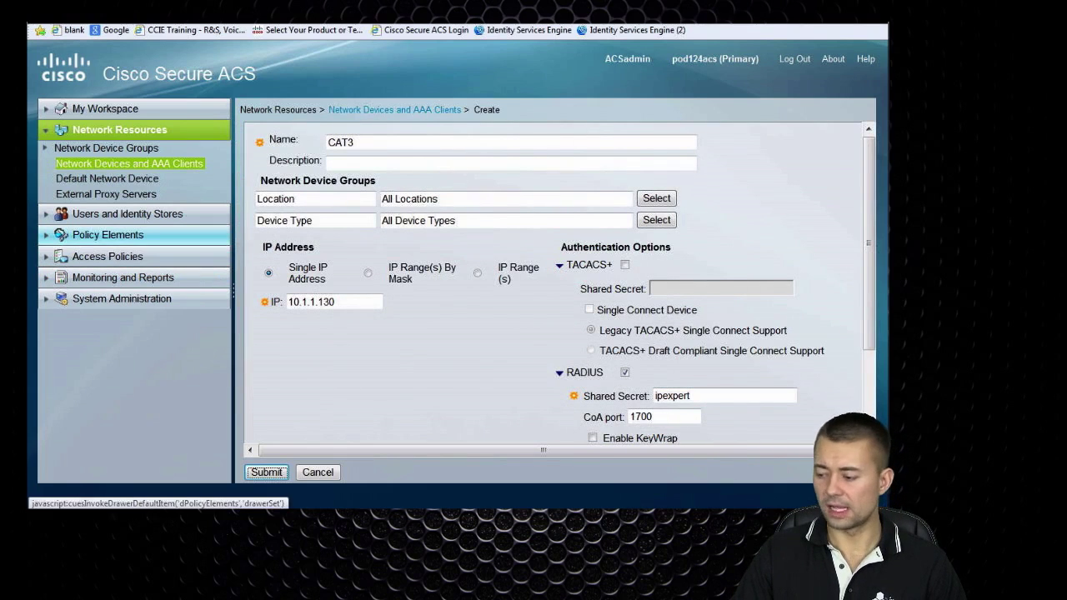
{"action": "key", "text": "alt+Tab"}
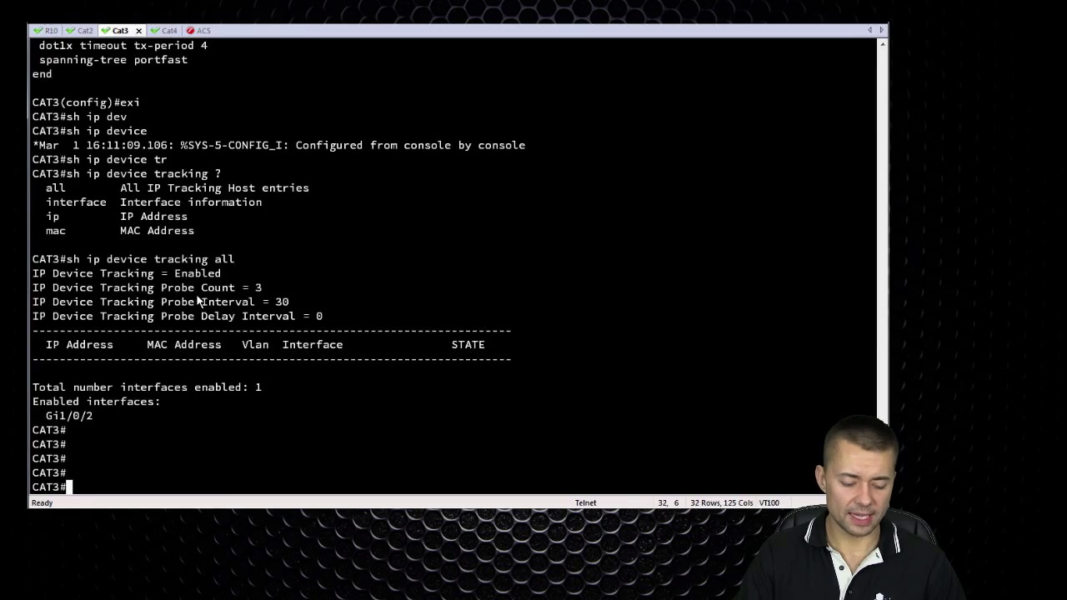
{"action": "type", "text": "test aaa gr"}
{"action": "key", "text": "Tab"}
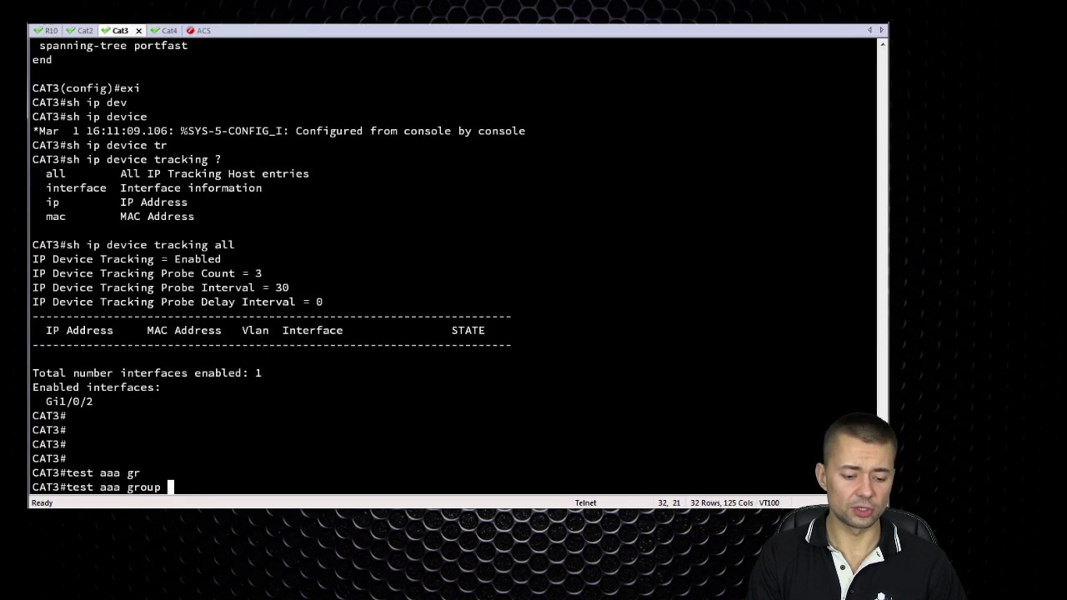
{"action": "type", "text": "r"}
{"action": "key", "text": "Tab"}
{"action": "type", "text": "sada asd leg"}
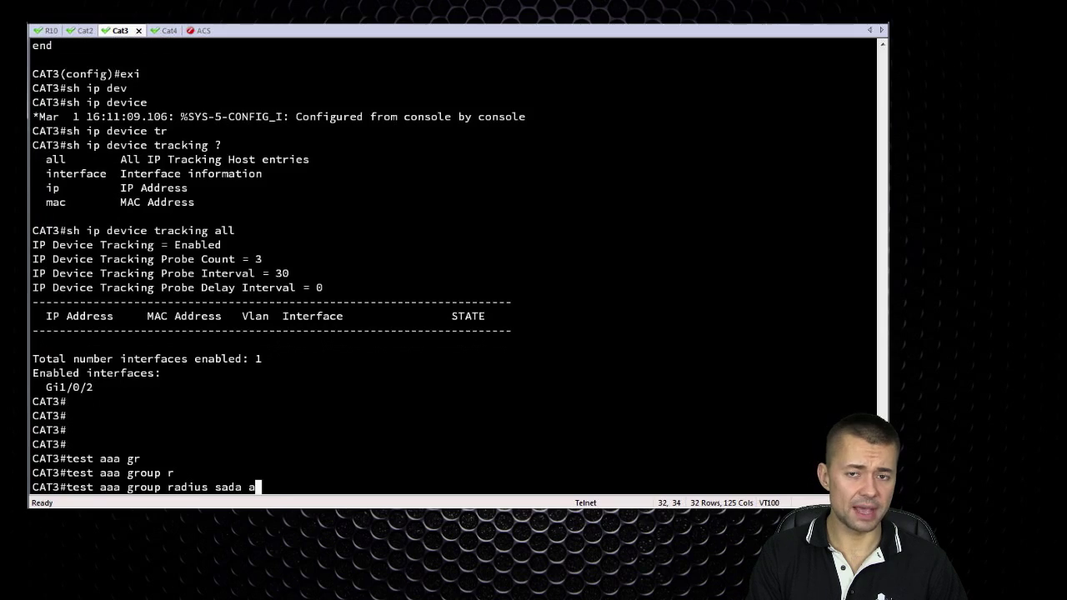
{"action": "key", "text": "Return"}
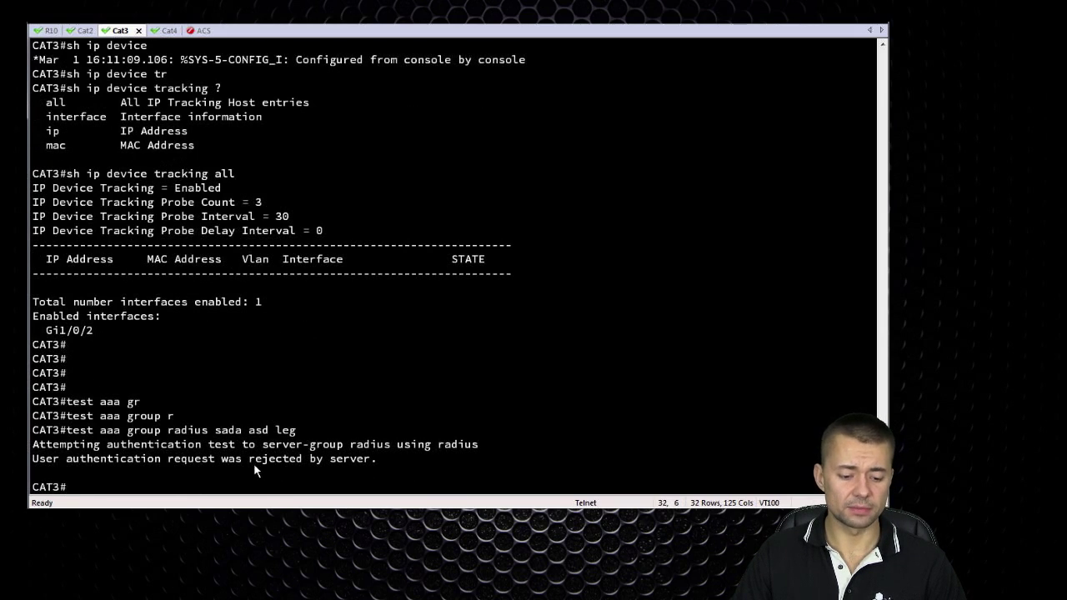
Highlight the 'rejected' result and the test credentials, then return to ACS
{"action": "left_click_drag", "start_coordinate": [250, 460], "coordinate": [301, 459]}
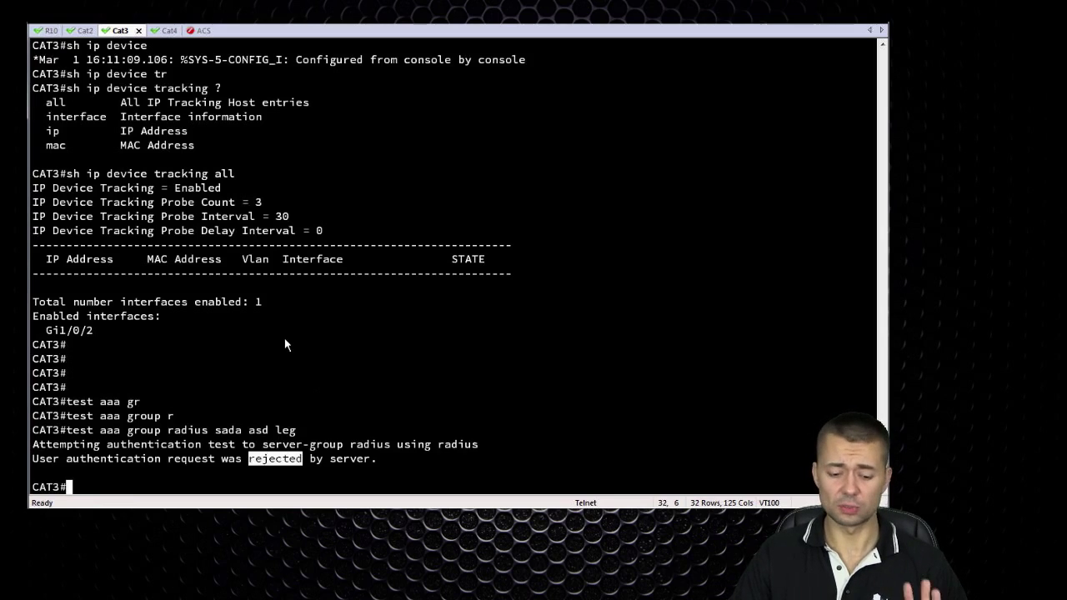
{"action": "left_click_drag", "start_coordinate": [213, 432], "coordinate": [270, 432]}
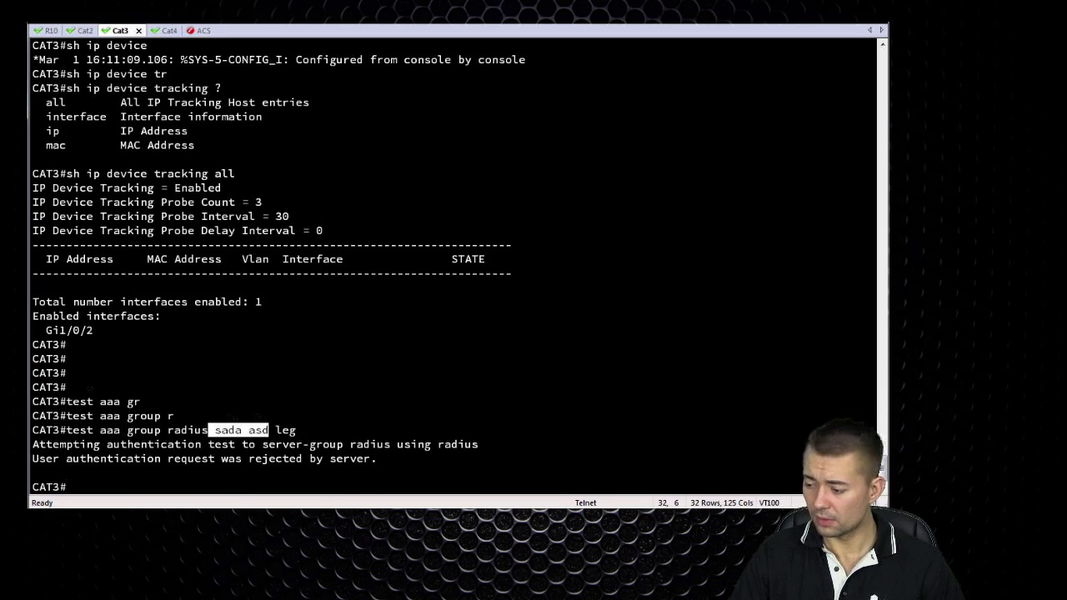
{"action": "key", "text": "alt+Tab"}
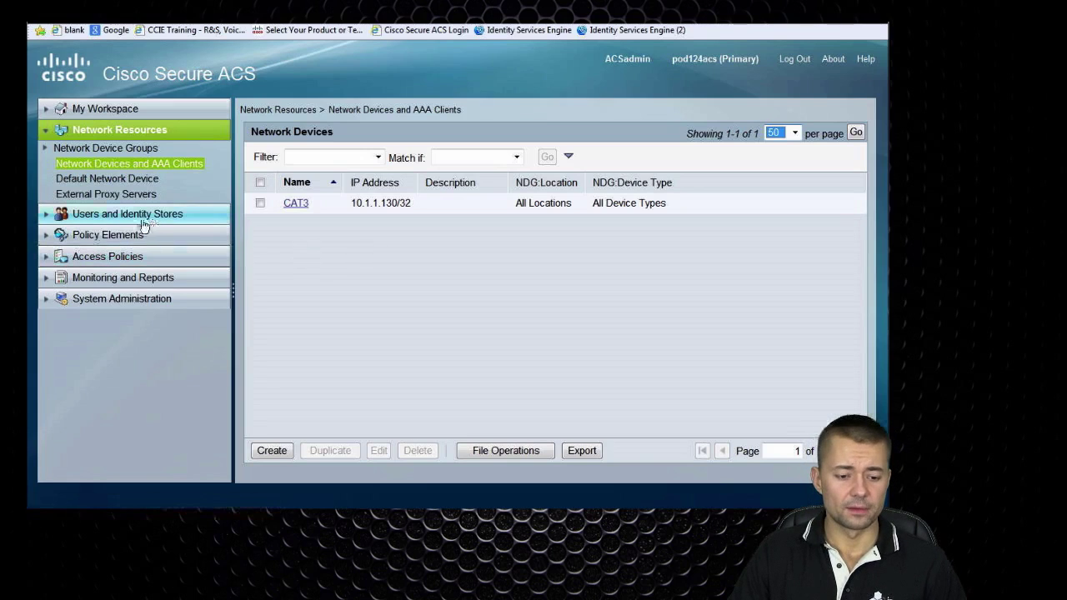
{"action": "left_click", "coordinate": [142, 215]}
{"action": "left_click", "coordinate": [74, 201]}
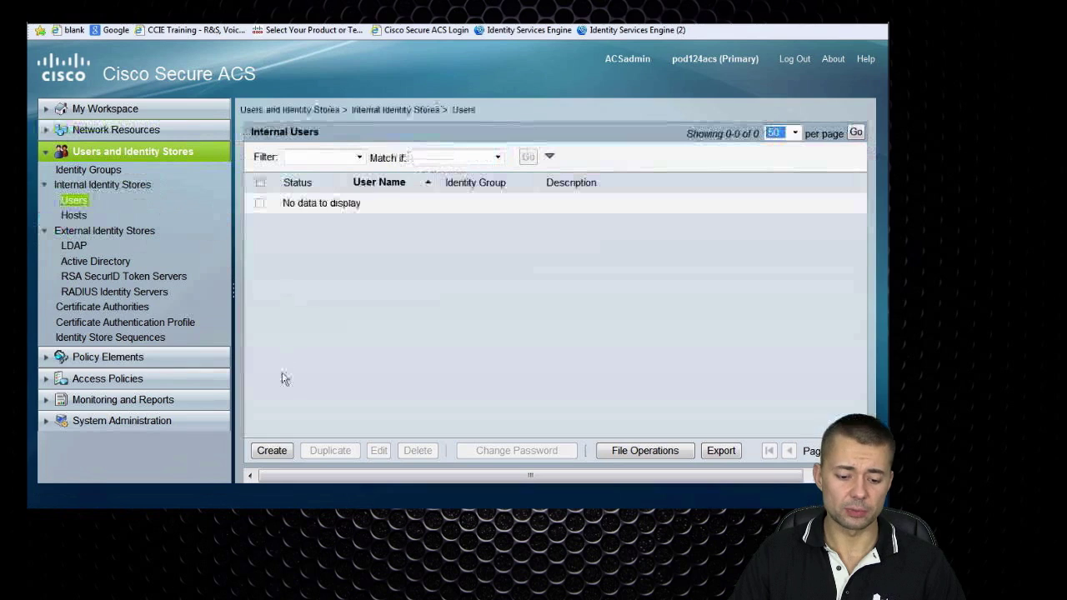
{"action": "left_click", "coordinate": [271, 450]}
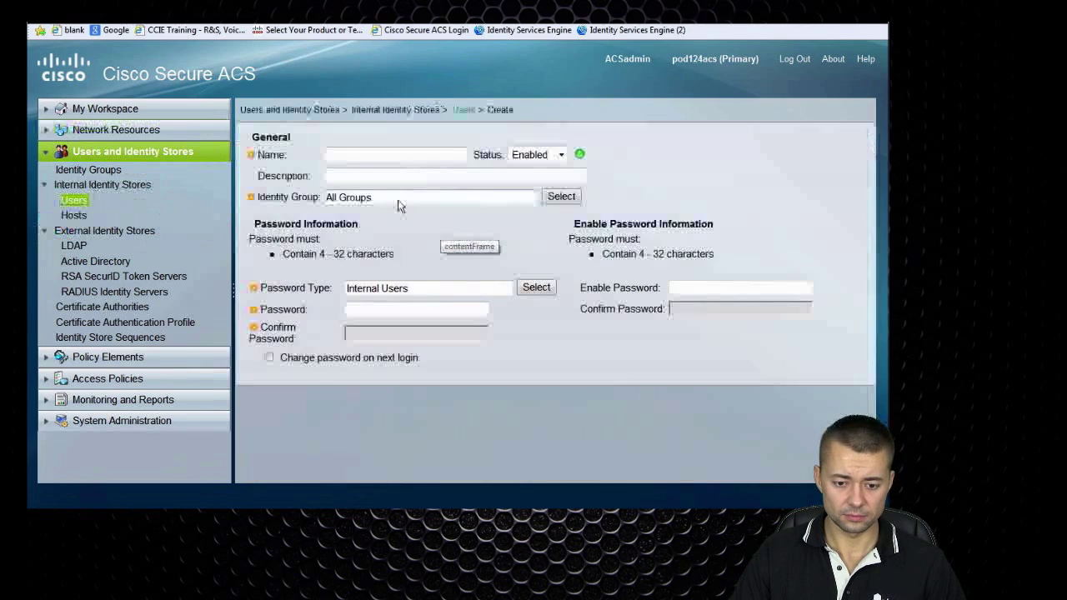
{"action": "type", "text": "webuser"}
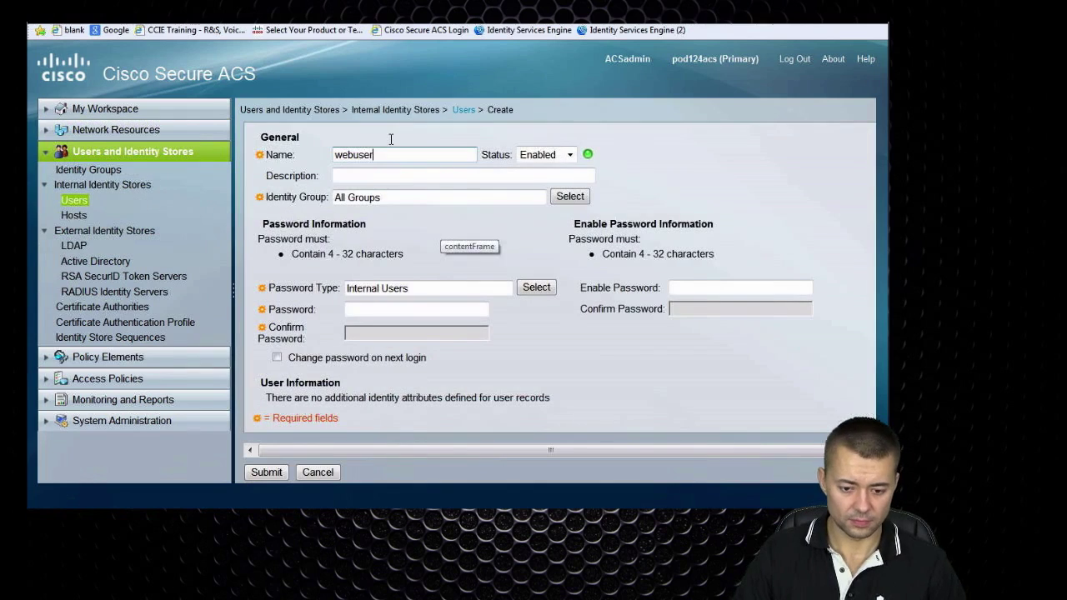
{"action": "left_click", "coordinate": [389, 309]}
{"action": "type", "text": "cisco"}
{"action": "key", "text": "Tab"}
{"action": "type", "text": "cisco"}
{"action": "left_click", "coordinate": [267, 472]}
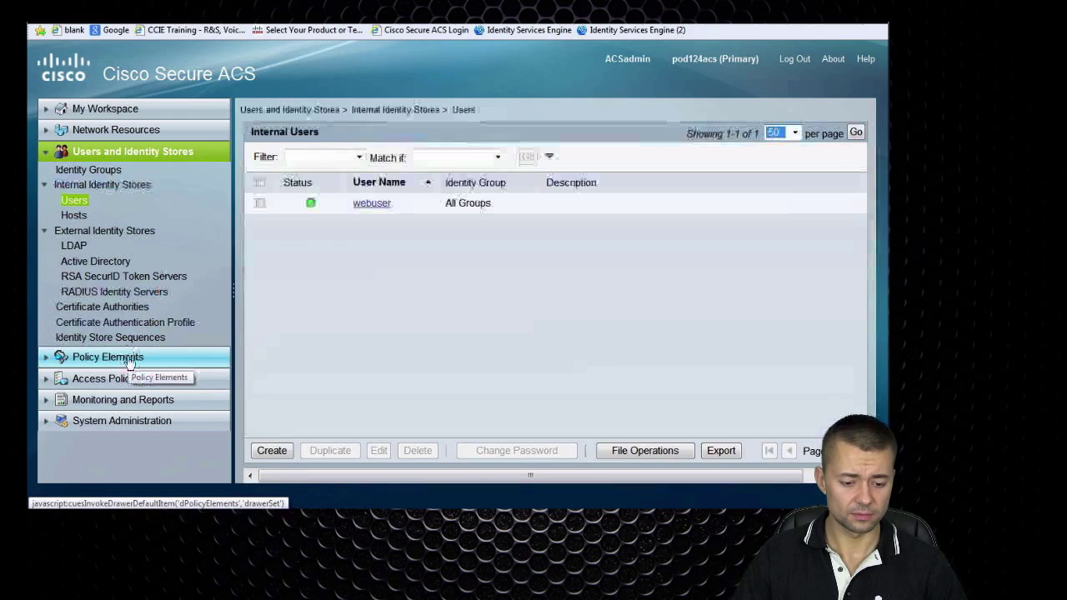
Create downloadable ACL WEBACL permitting ICMP and TCP port 3023 from any to any
{"action": "left_click", "coordinate": [129, 358]}
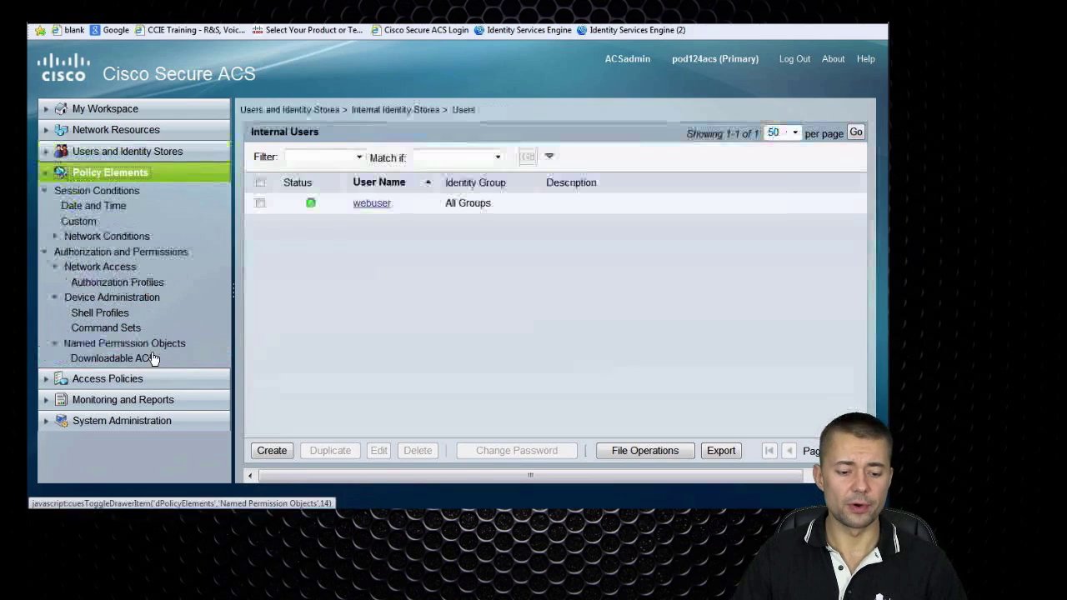
{"action": "left_click", "coordinate": [146, 359]}
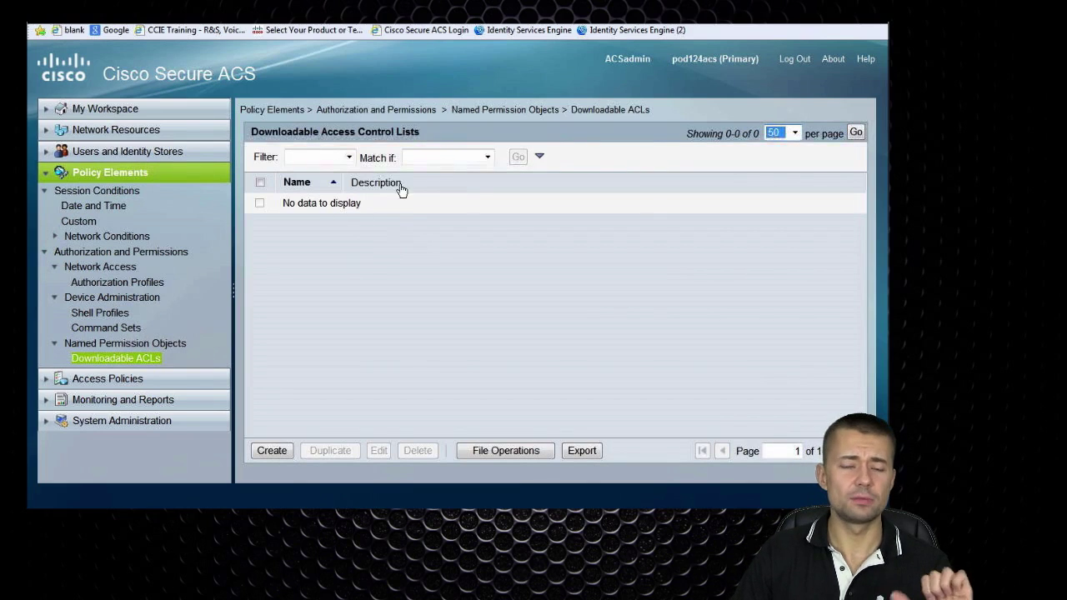
{"action": "left_click", "coordinate": [271, 455]}
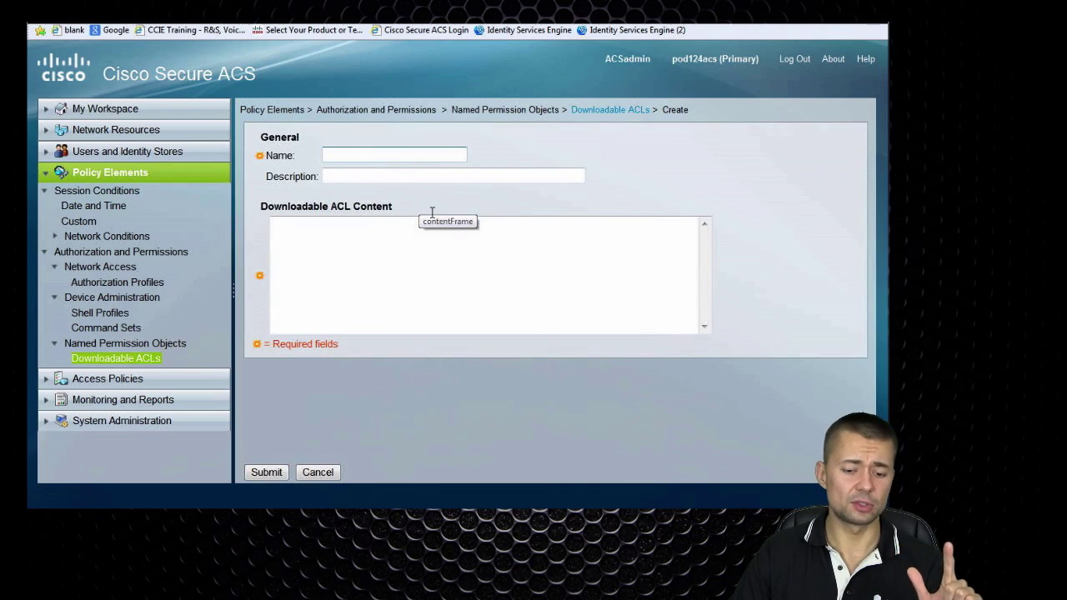
{"action": "type", "text": "WEBPROFILE"}
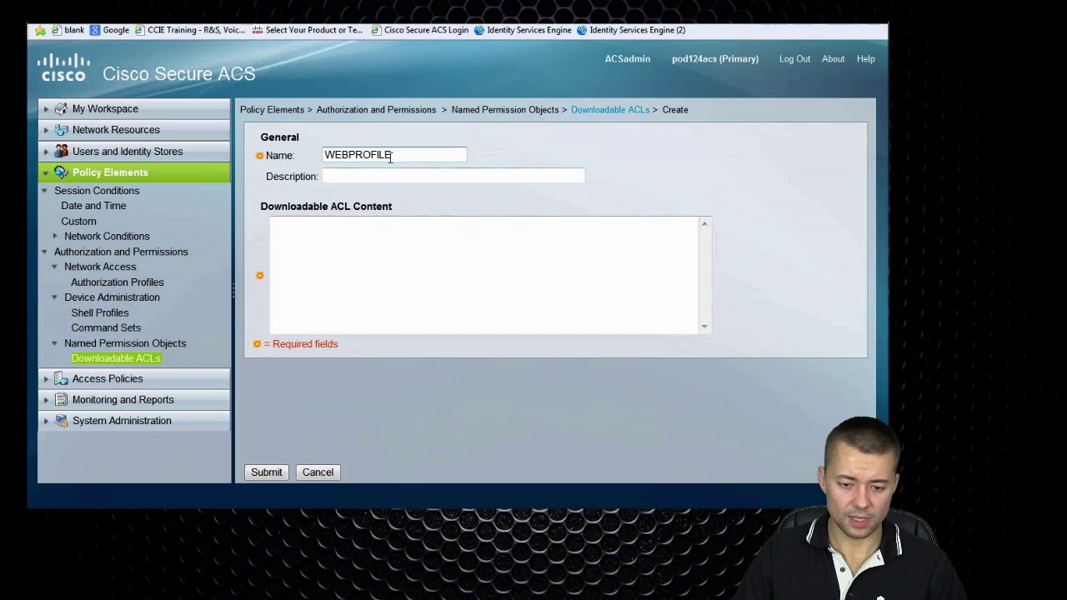
{"action": "key", "text": "BackSpace"}
{"action": "key", "text": "BackSpace"}
{"action": "key", "text": "BackSpace"}
{"action": "key", "text": "BackSpace"}
{"action": "key", "text": "BackSpace"}
{"action": "key", "text": "BackSpace"}
{"action": "key", "text": "BackSpace"}
{"action": "type", "text": "ACL"}
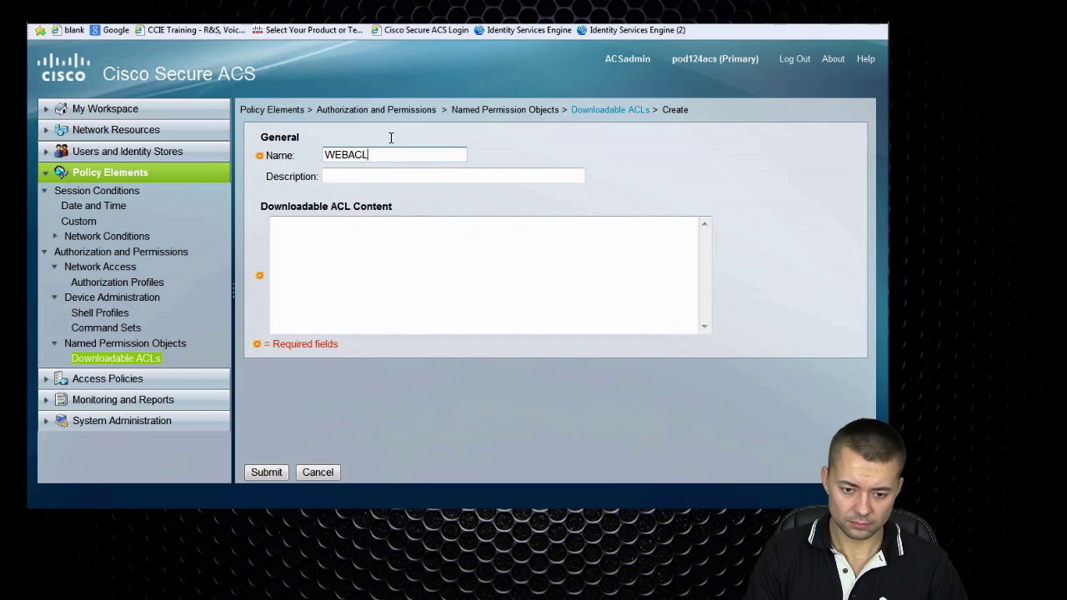
{"action": "left_click", "coordinate": [369, 236]}
{"action": "type", "text": "permit tcp any any eq"}
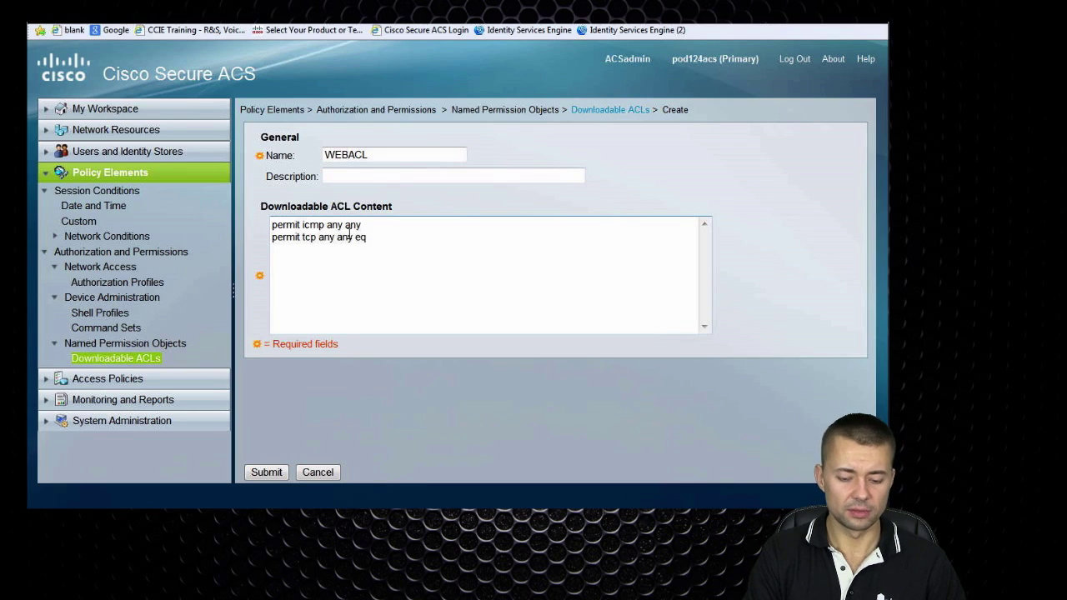
{"action": "type", "text": "23"}
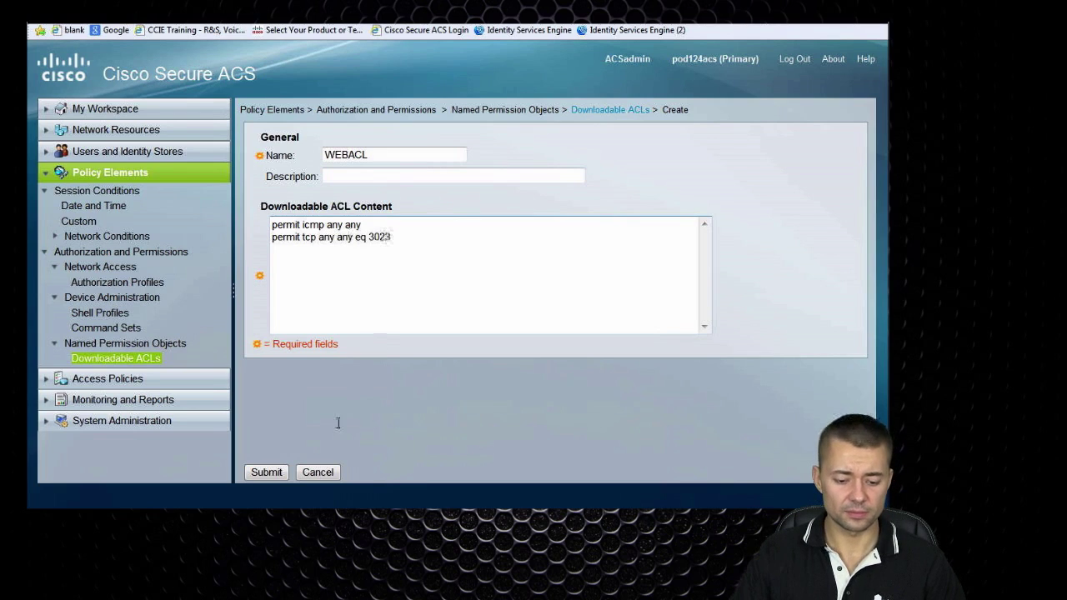
{"action": "left_click", "coordinate": [266, 471]}
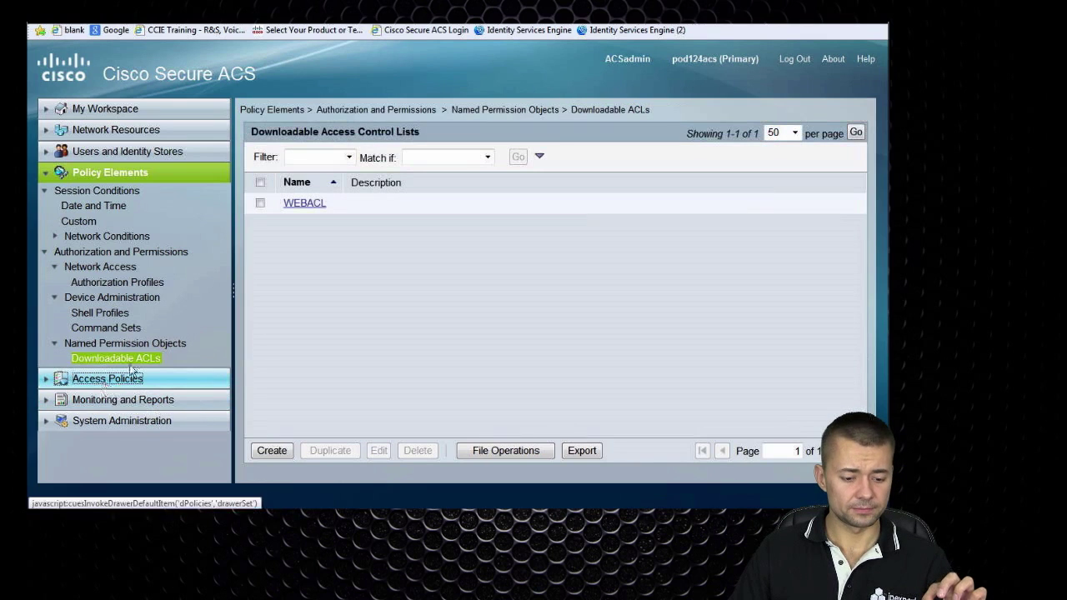
Navigate to the Authorization Profiles list under Policy Elements
{"action": "left_click", "coordinate": [106, 383]}
{"action": "left_click", "coordinate": [113, 172]}
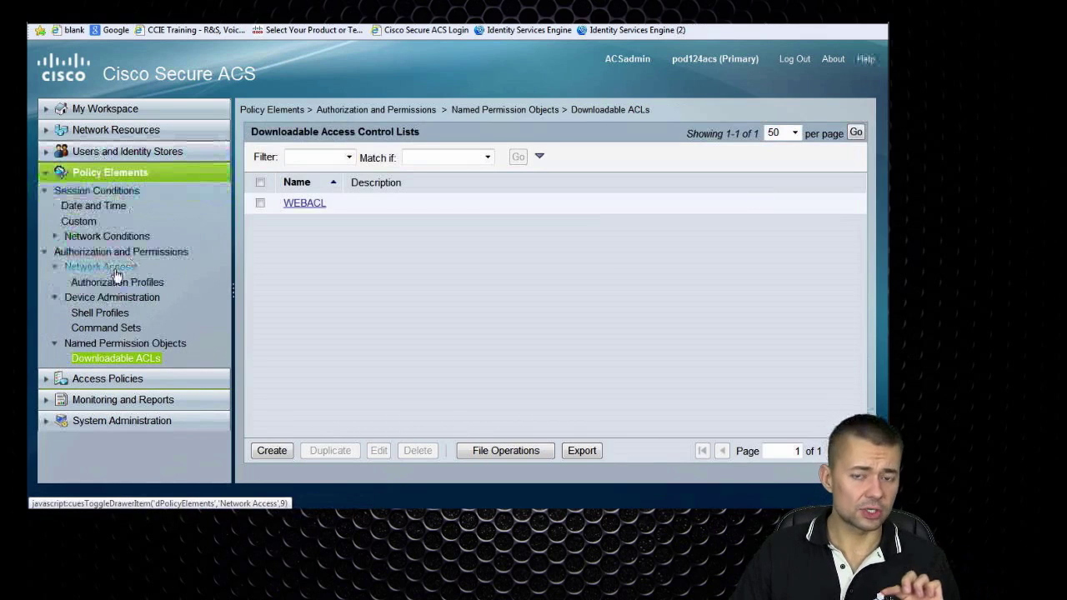
{"action": "left_click", "coordinate": [107, 282]}
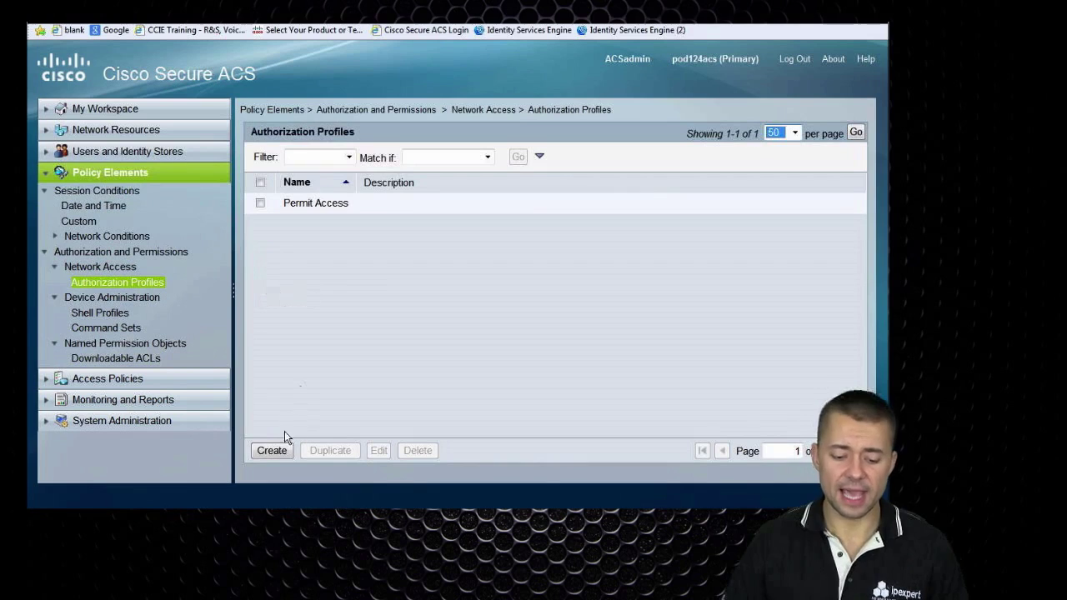
Draft authorization profile WEBPROFILE with the downloadable ACL set to Static value WEBACL
{"action": "left_click", "coordinate": [273, 450]}
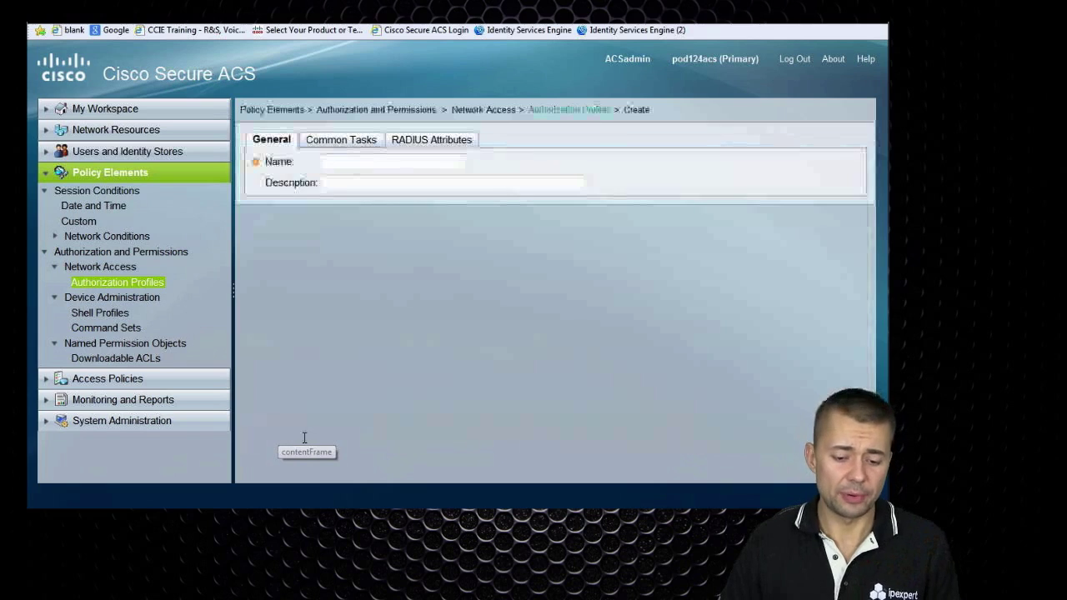
{"action": "left_click", "coordinate": [375, 162]}
{"action": "type", "text": "WEBPROFILE"}
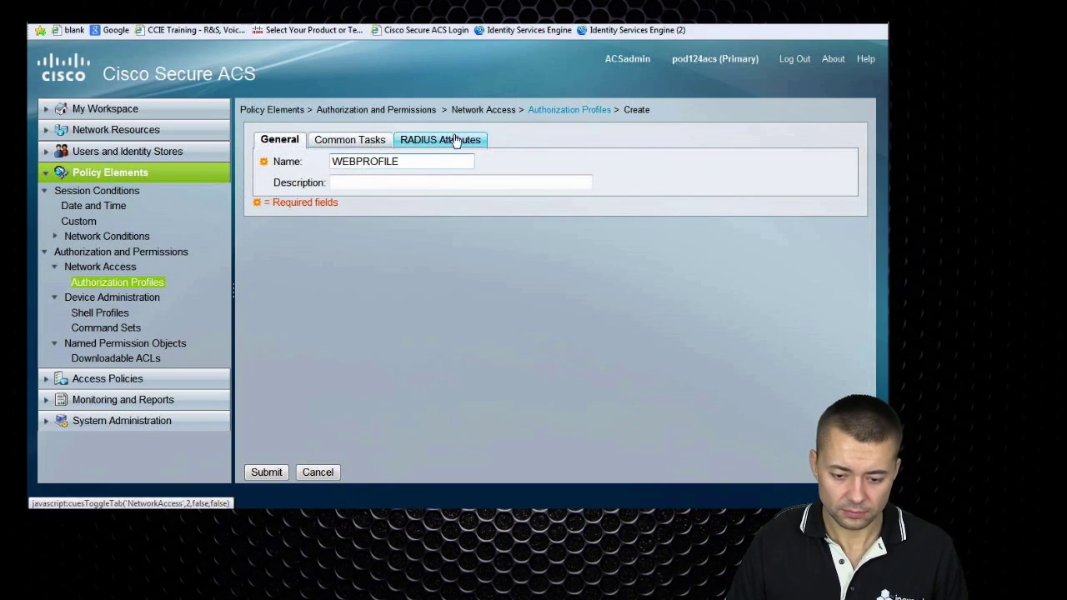
{"action": "left_click", "coordinate": [371, 140]}
{"action": "left_click", "coordinate": [416, 179]}
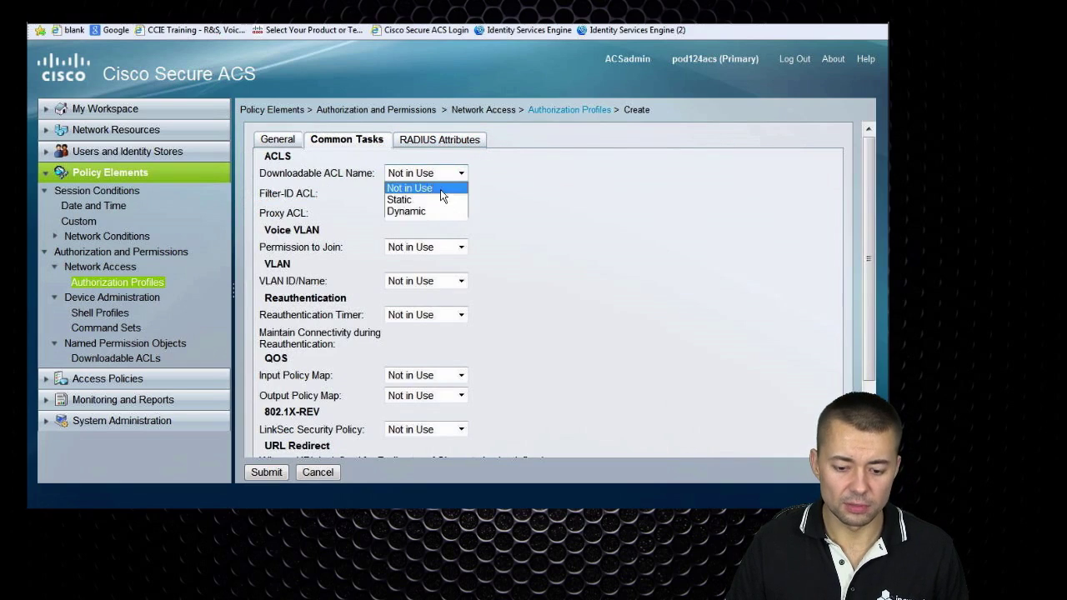
{"action": "left_click", "coordinate": [416, 198]}
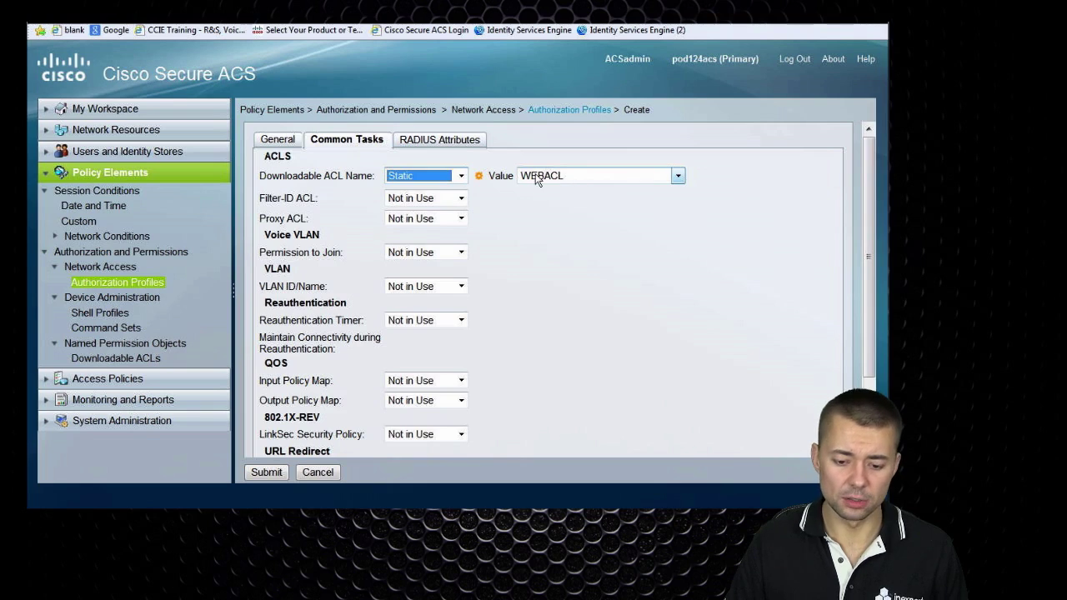
{"action": "left_click", "coordinate": [460, 141]}
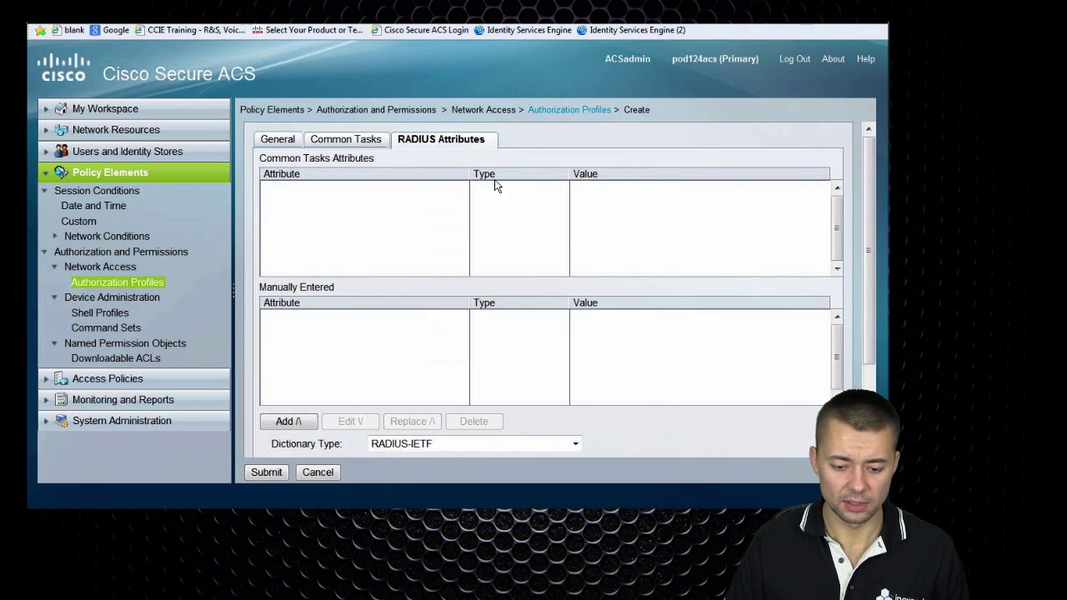
Add the RADIUS-Cisco attribute cisco-av-pair with value priv-lvl=15 to WEBPROFILE
{"action": "left_click", "coordinate": [439, 443]}
{"action": "left_click", "coordinate": [432, 481]}
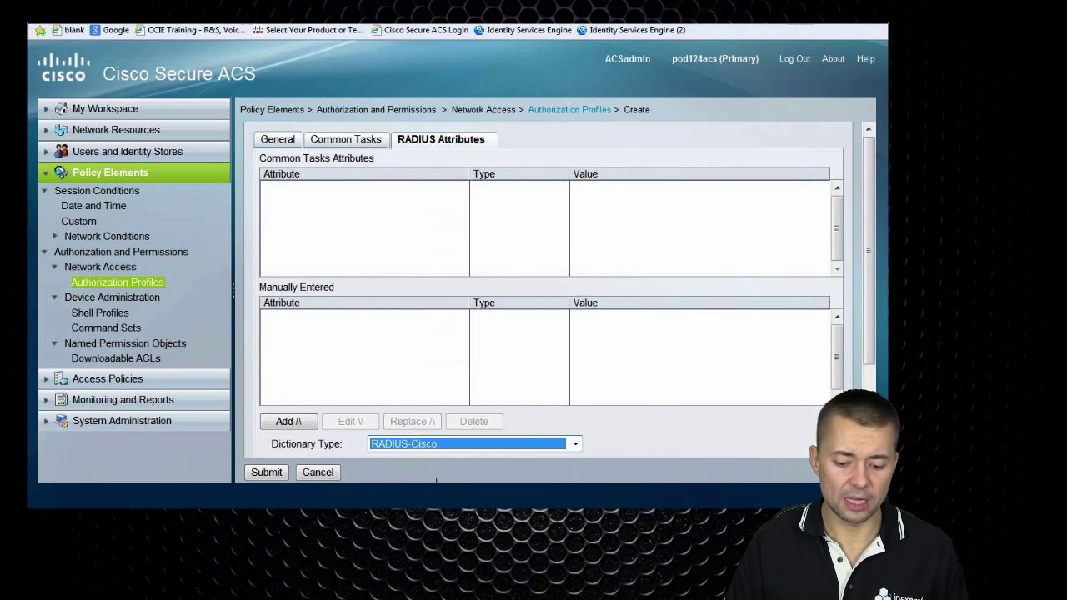
{"action": "scroll", "coordinate": [869, 183], "scroll_direction": "down", "scroll_amount": 3}
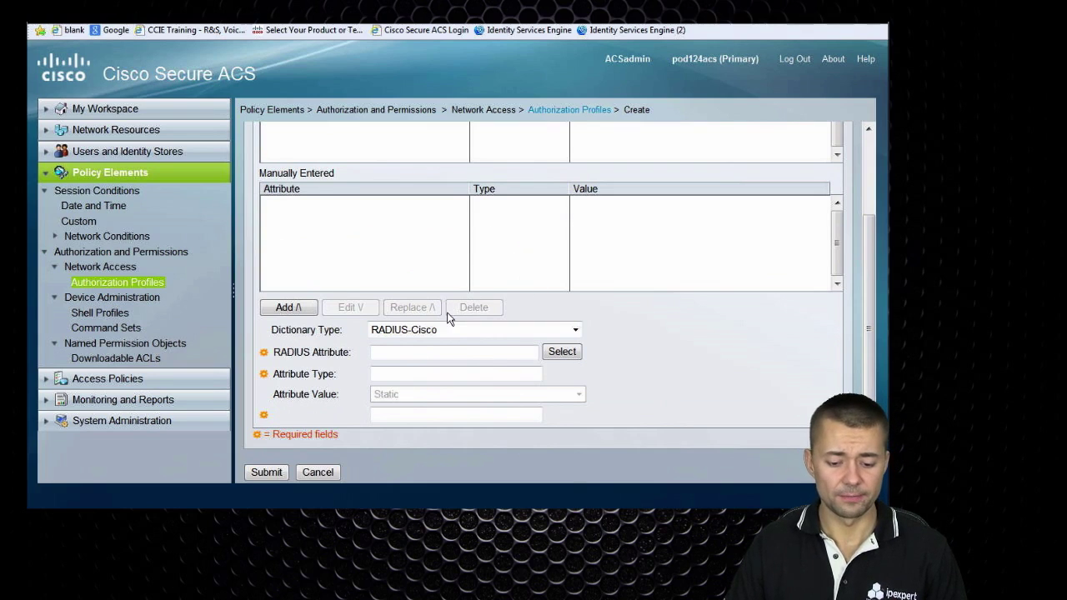
{"action": "left_click", "coordinate": [562, 352]}
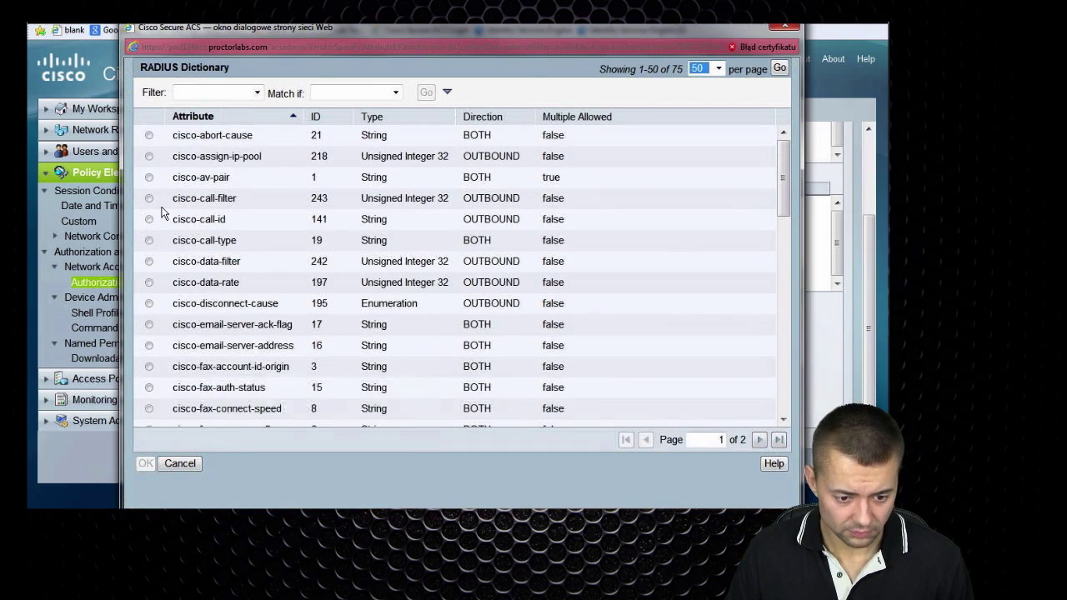
{"action": "left_click", "coordinate": [150, 177]}
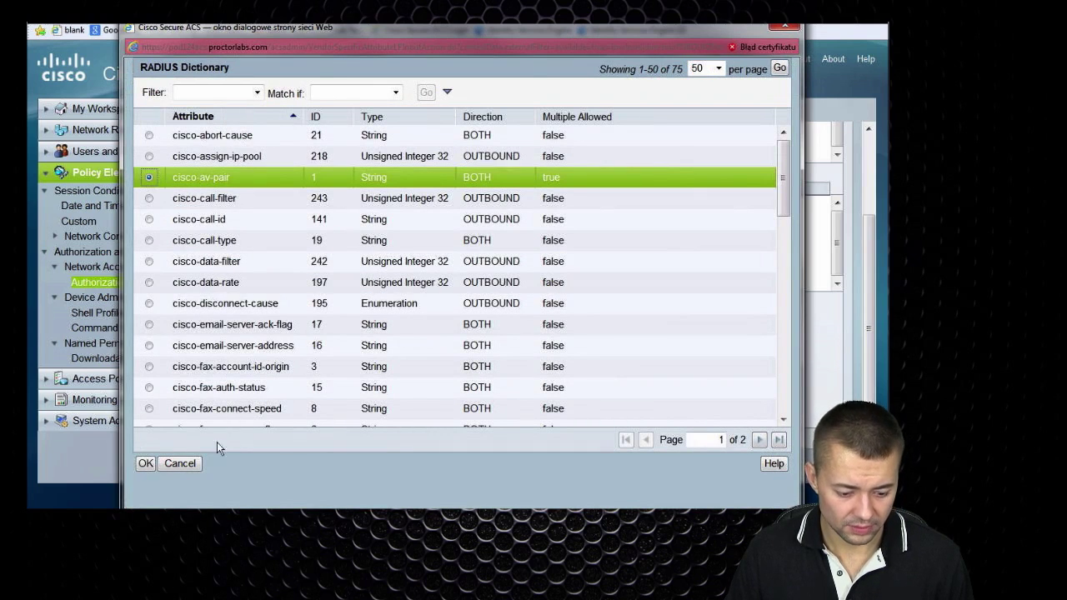
{"action": "left_click", "coordinate": [147, 465]}
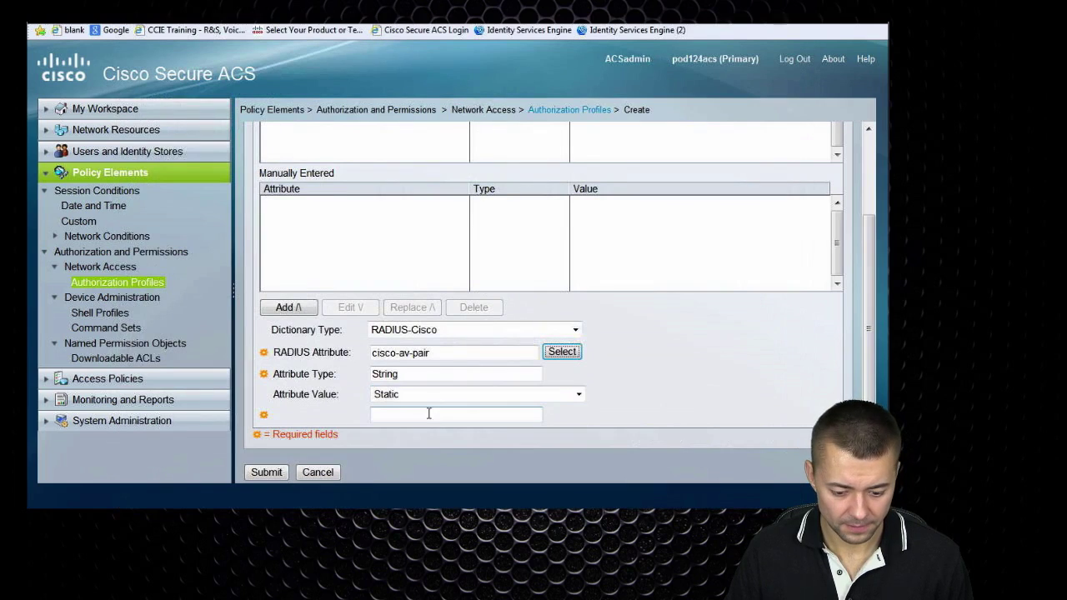
{"action": "left_click", "coordinate": [417, 415]}
{"action": "type", "text": "priv-lvl=15"}
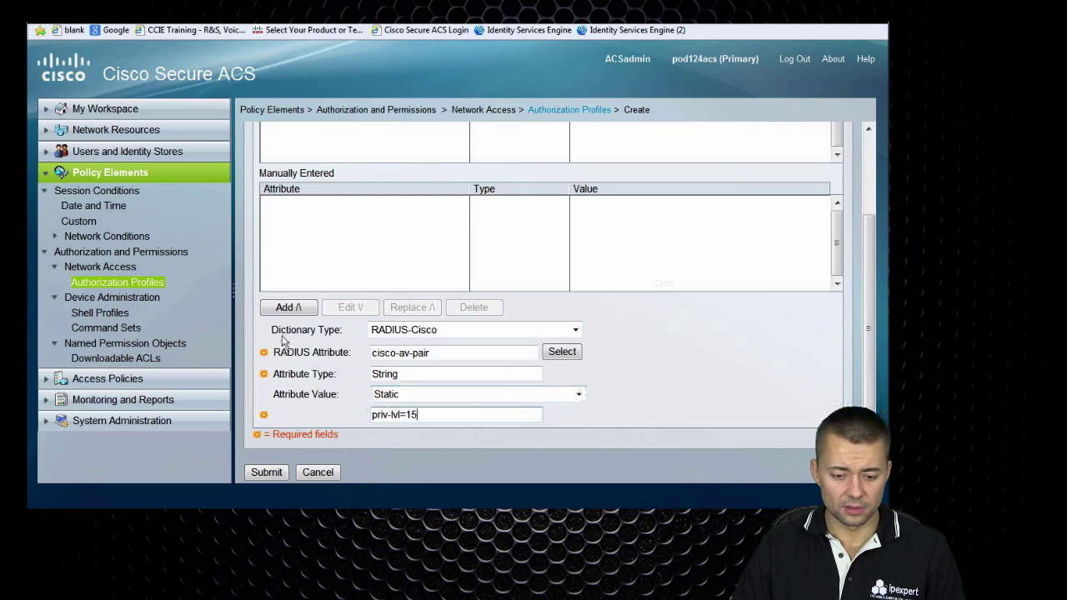
{"action": "left_click", "coordinate": [288, 308]}
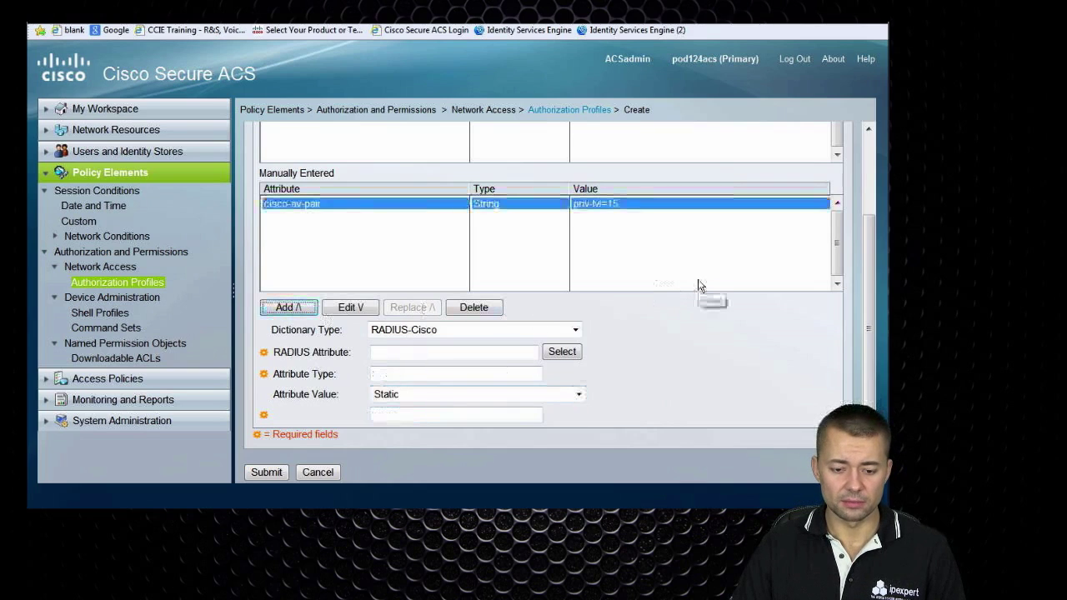
Review WEBPROFILE's common task settings and save the profile
{"action": "scroll", "coordinate": [461, 201], "scroll_direction": "up", "scroll_amount": 3}
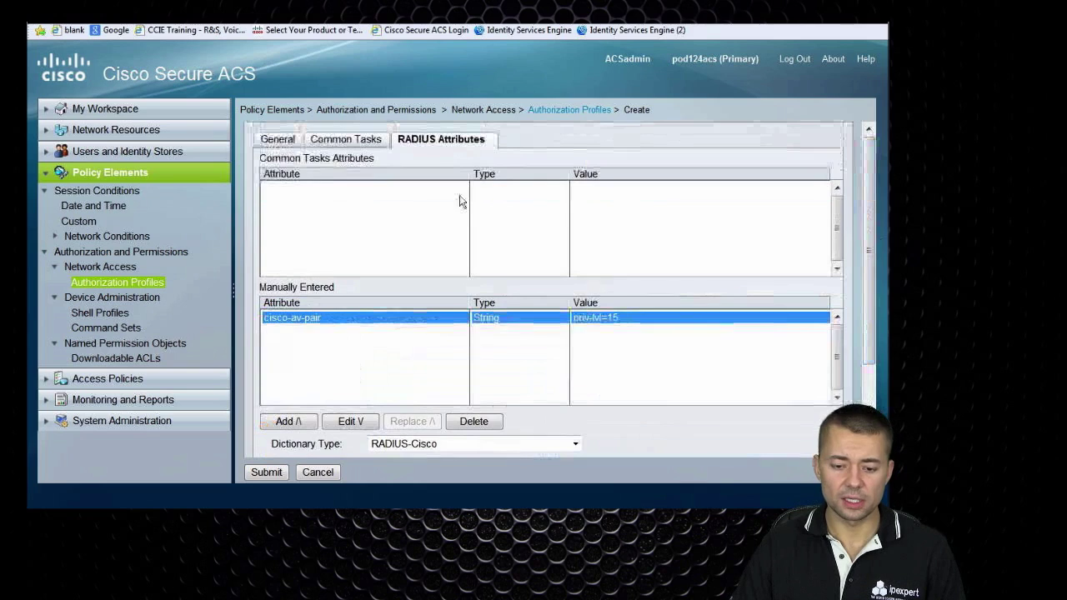
{"action": "left_click", "coordinate": [343, 140]}
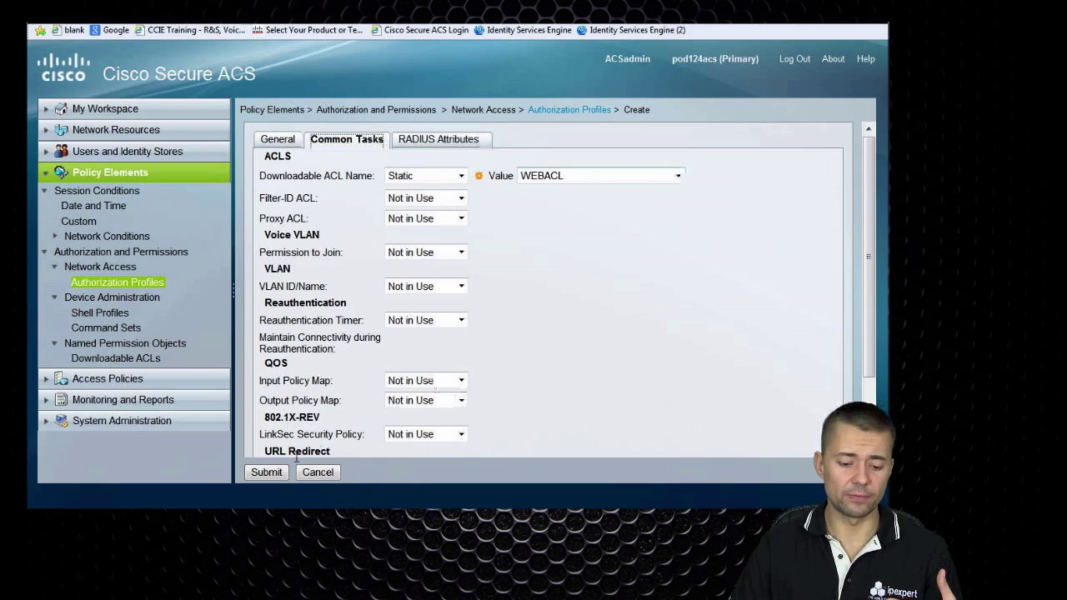
{"action": "left_click", "coordinate": [270, 472]}
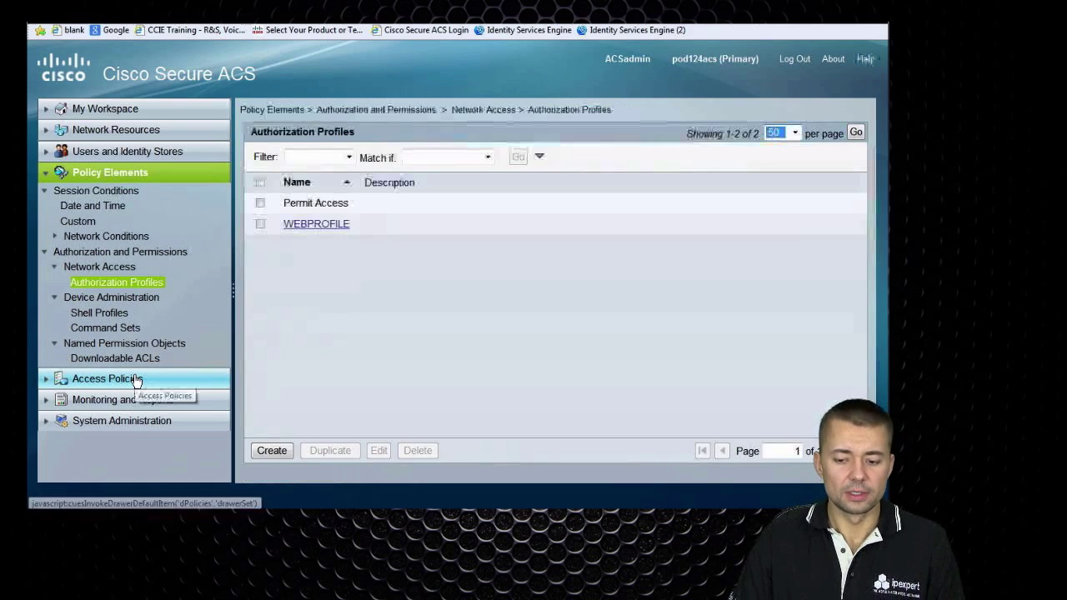
Open Service Selection Rules and highlight Rule-1, which sends RADIUS requests to Default Network Access
{"action": "left_click", "coordinate": [137, 379]}
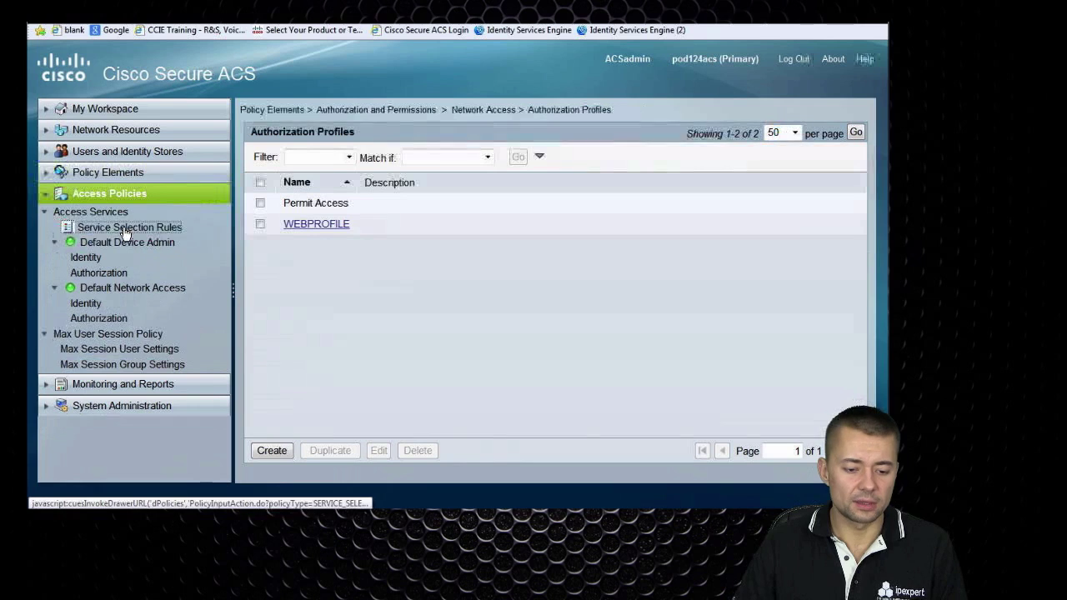
{"action": "left_click", "coordinate": [287, 223]}
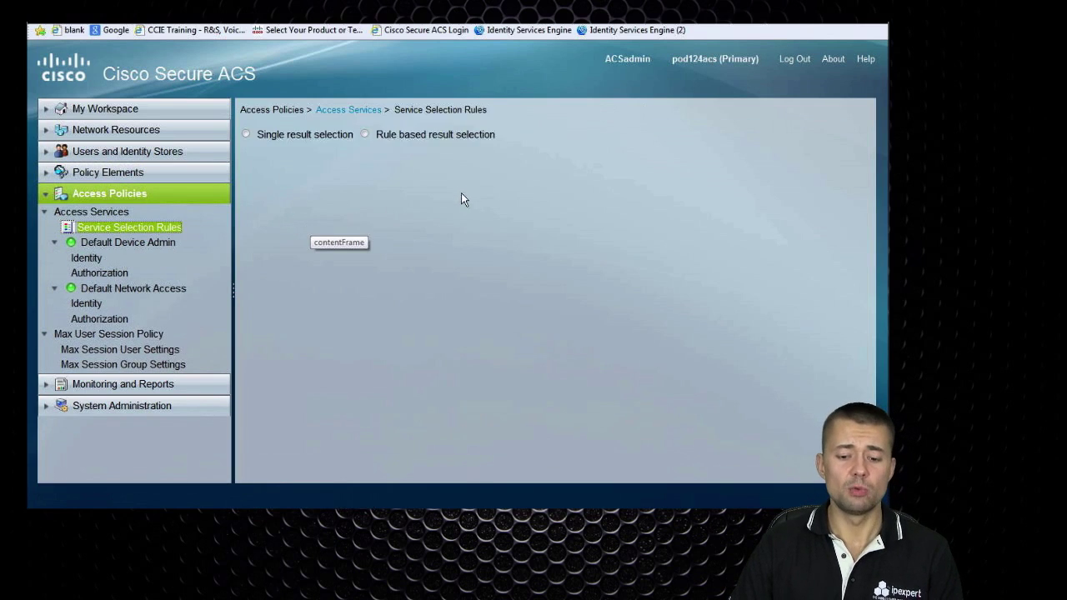
{"action": "triple_click", "coordinate": [421, 238]}
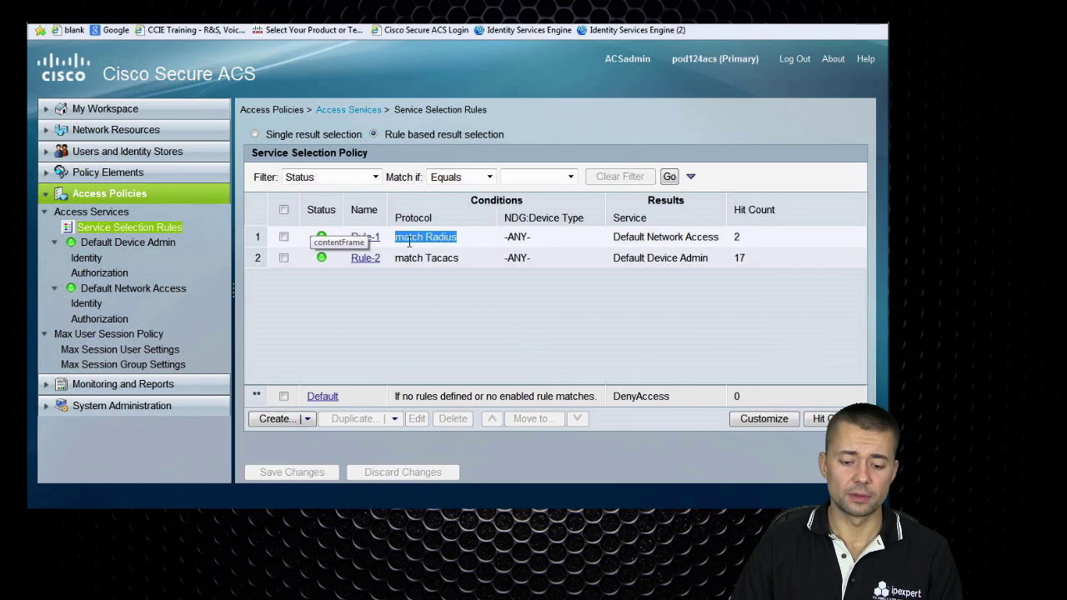
{"action": "left_click", "coordinate": [393, 303]}
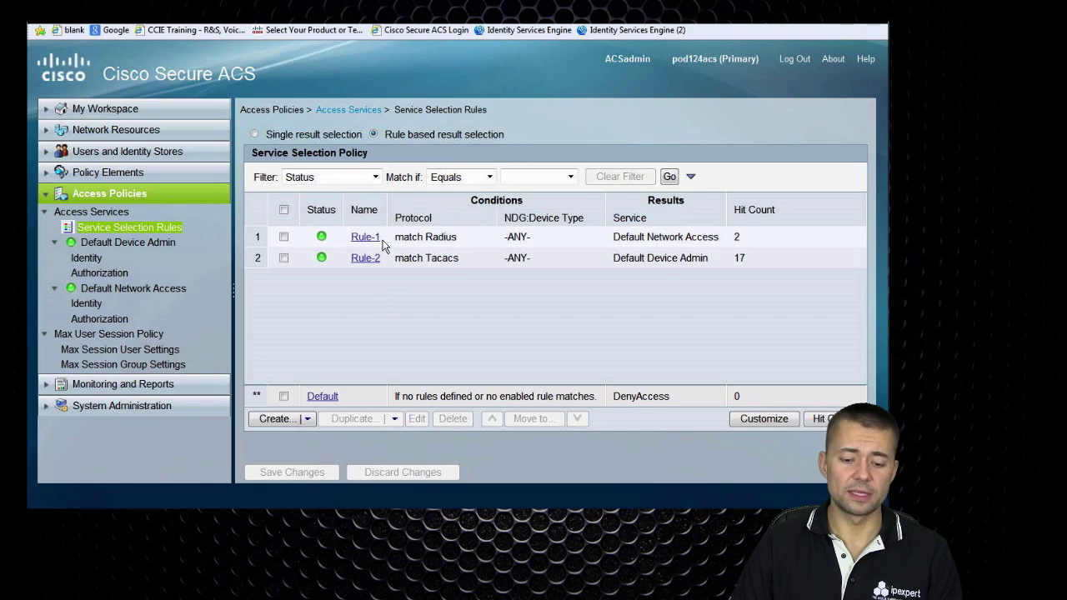
{"action": "left_click_drag", "start_coordinate": [382, 241], "coordinate": [355, 245]}
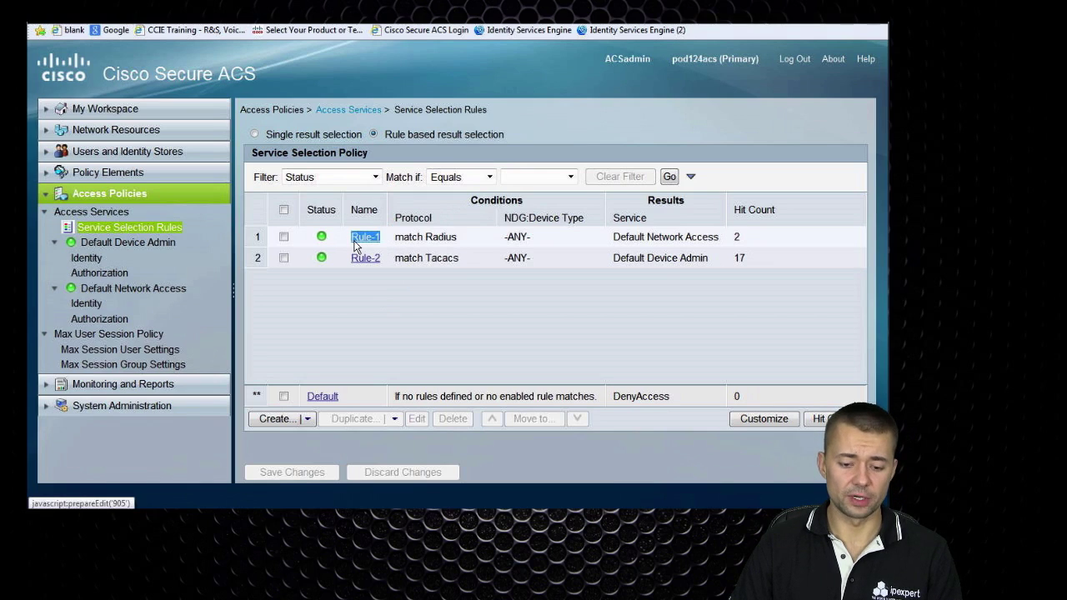
{"action": "left_click_drag", "start_coordinate": [356, 246], "coordinate": [705, 237]}
{"action": "left_click", "coordinate": [722, 243]}
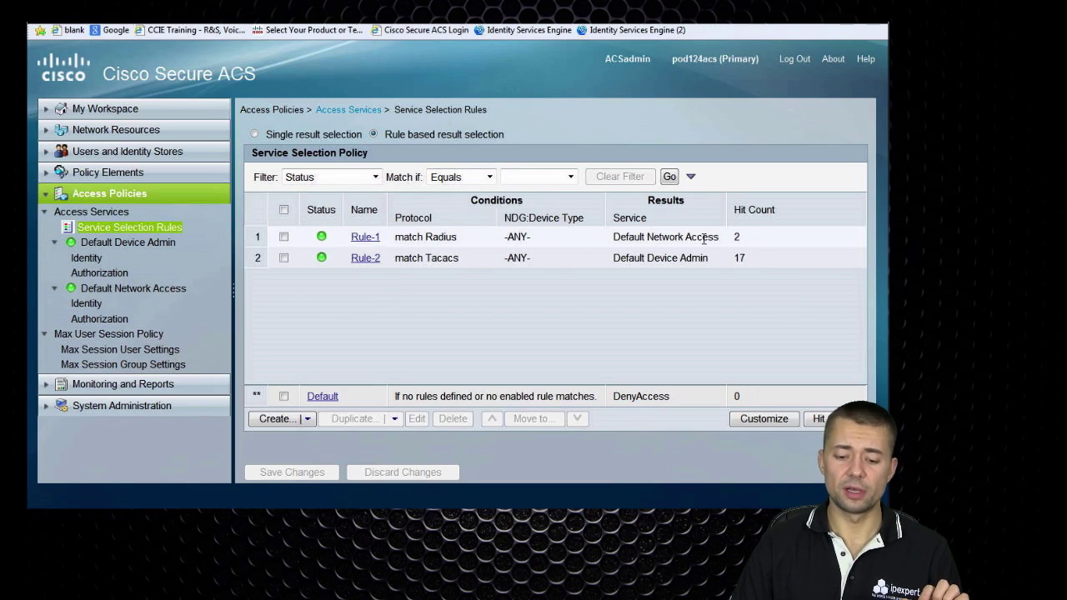
{"action": "left_click_drag", "start_coordinate": [455, 243], "coordinate": [643, 248]}
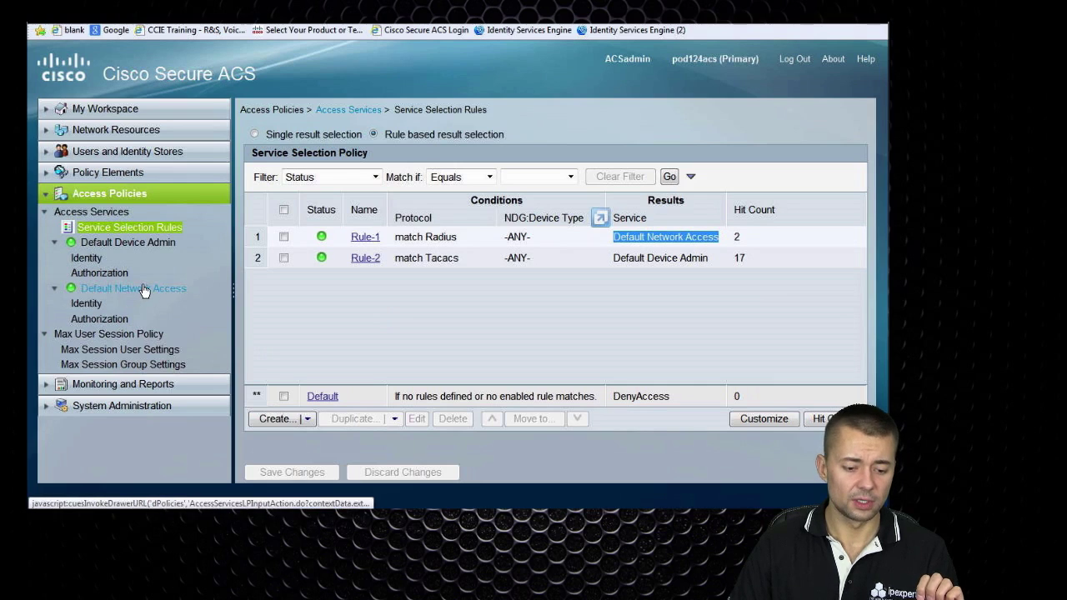
Check Default Network Access uses Internal Users with its advanced options, then open its authorization policy
{"action": "left_click", "coordinate": [92, 304]}
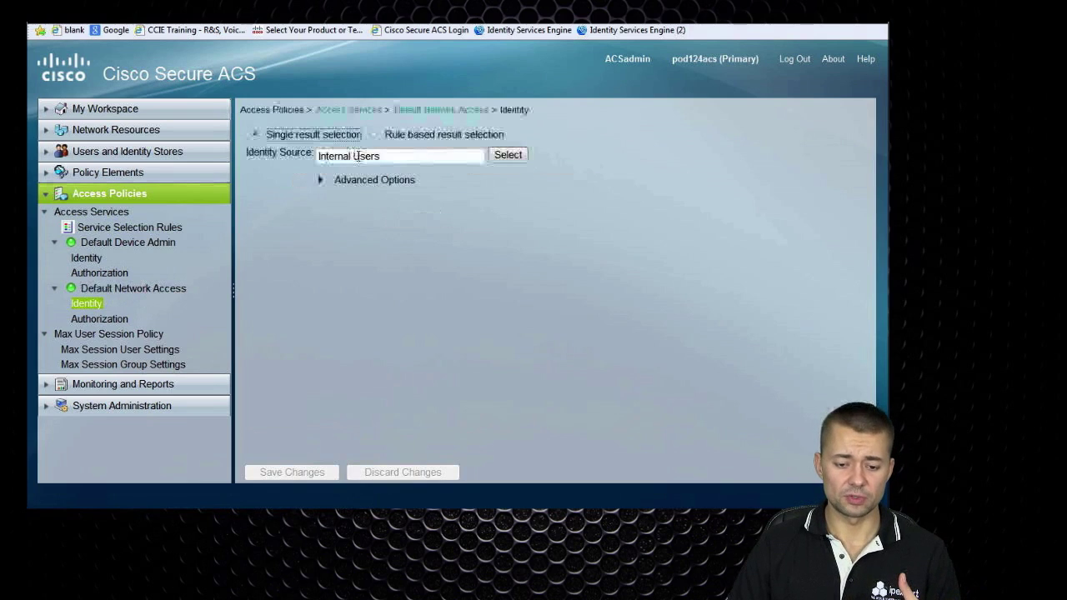
{"action": "left_click", "coordinate": [321, 180]}
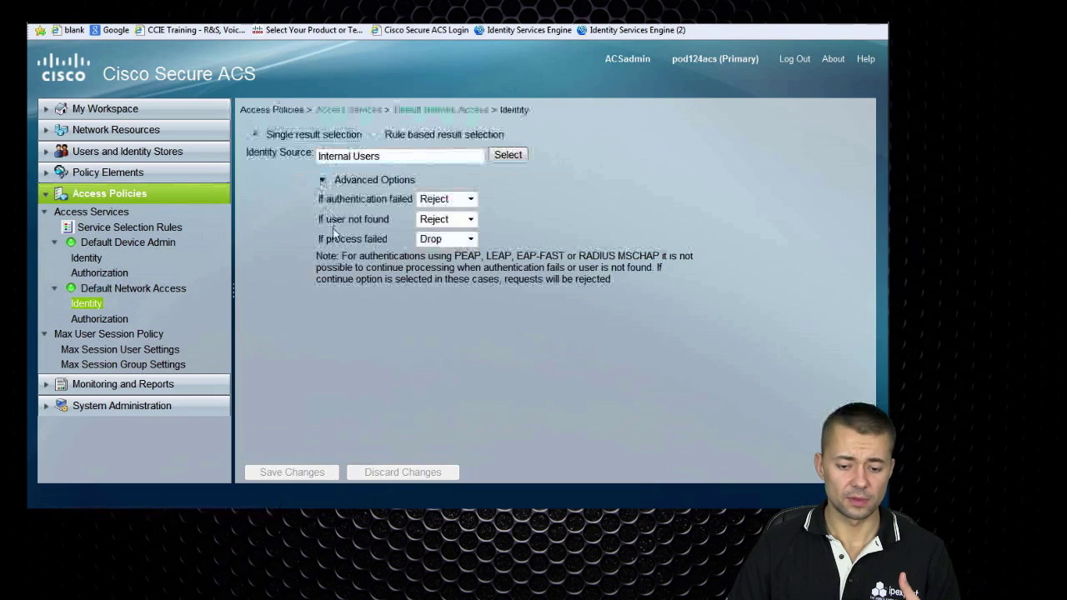
{"action": "left_click", "coordinate": [98, 318]}
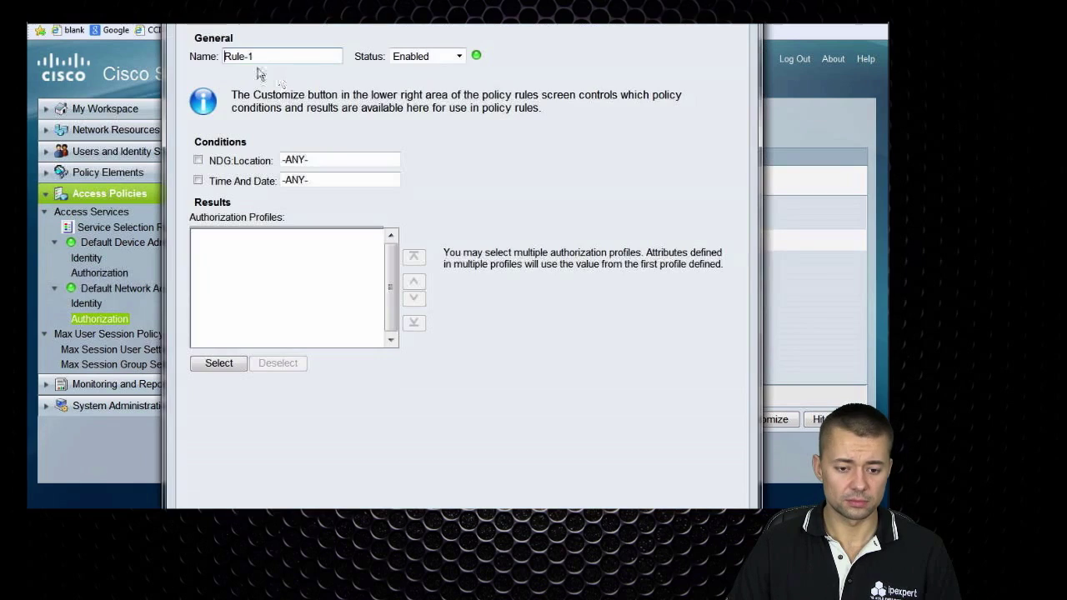
Name the new rule WEBAUTHRULE, then close the rule window without saving
{"action": "triple_click", "coordinate": [261, 56]}
{"action": "type", "text": "WEB"}
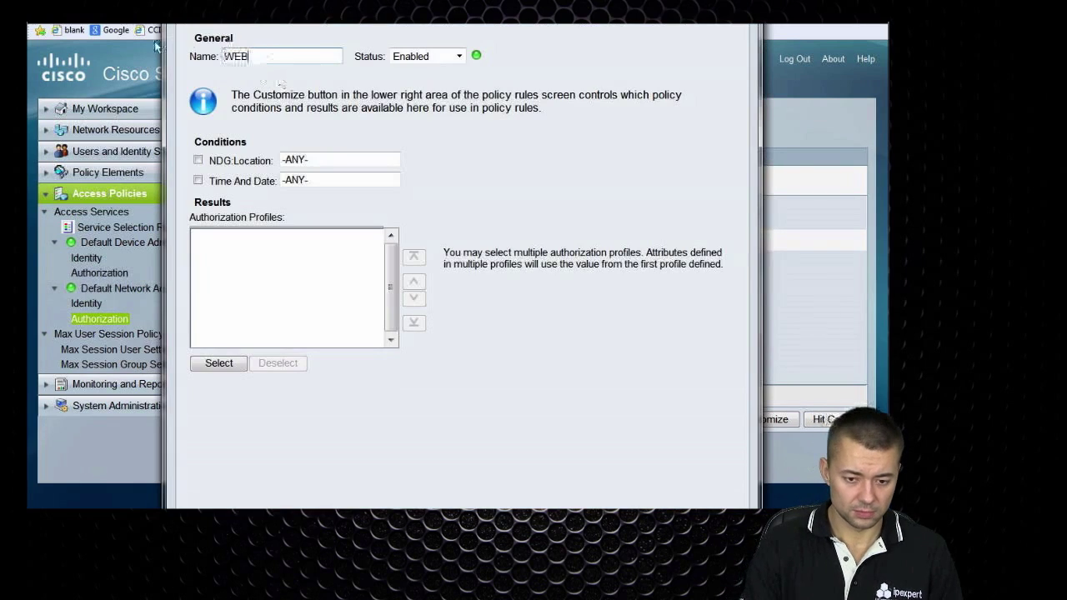
{"action": "type", "text": "AUTHRULE"}
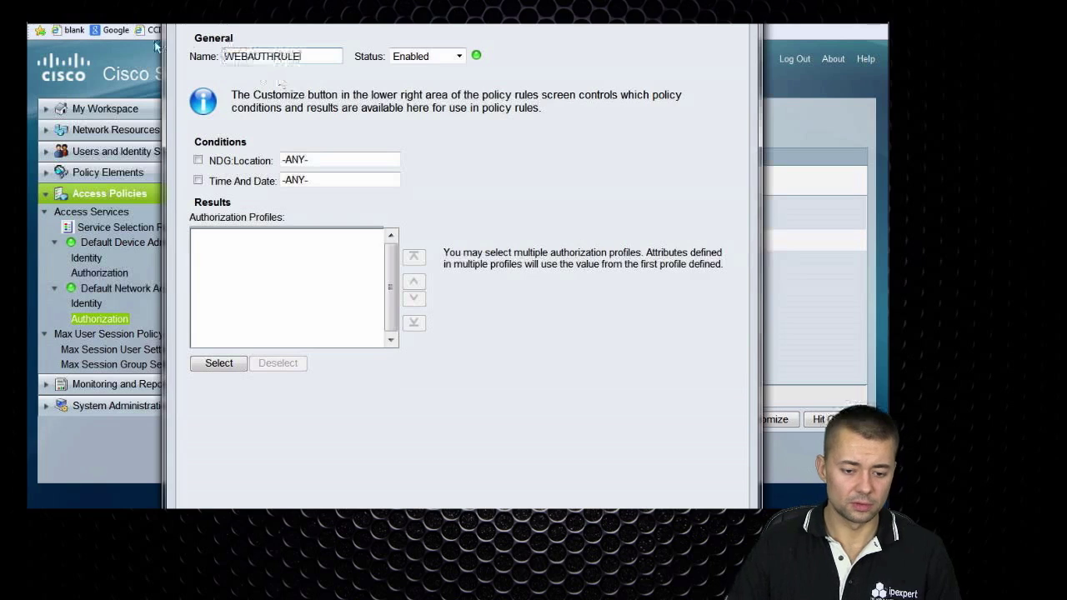
{"action": "key", "text": "alt+F4"}
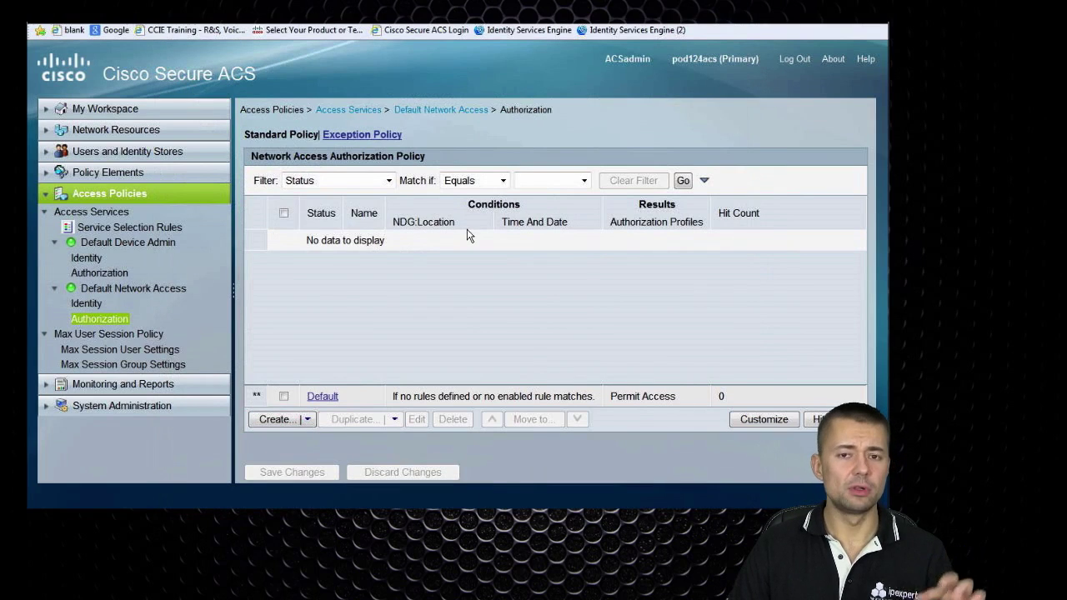
Set System:UserName as the only policy condition, removing Time And Date and NDG:Location
{"action": "scroll", "coordinate": [358, 263], "scroll_direction": "down", "scroll_amount": 2}
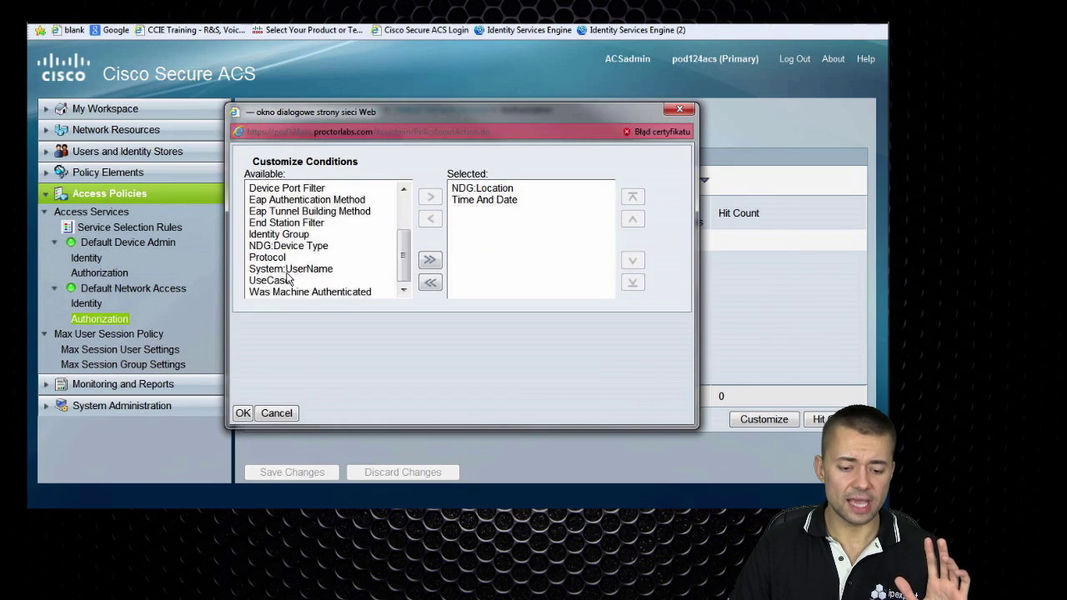
{"action": "left_click", "coordinate": [290, 269]}
{"action": "left_click", "coordinate": [430, 196]}
{"action": "left_click", "coordinate": [482, 199]}
{"action": "left_click", "coordinate": [431, 219]}
{"action": "left_click", "coordinate": [479, 190]}
{"action": "left_click", "coordinate": [431, 219]}
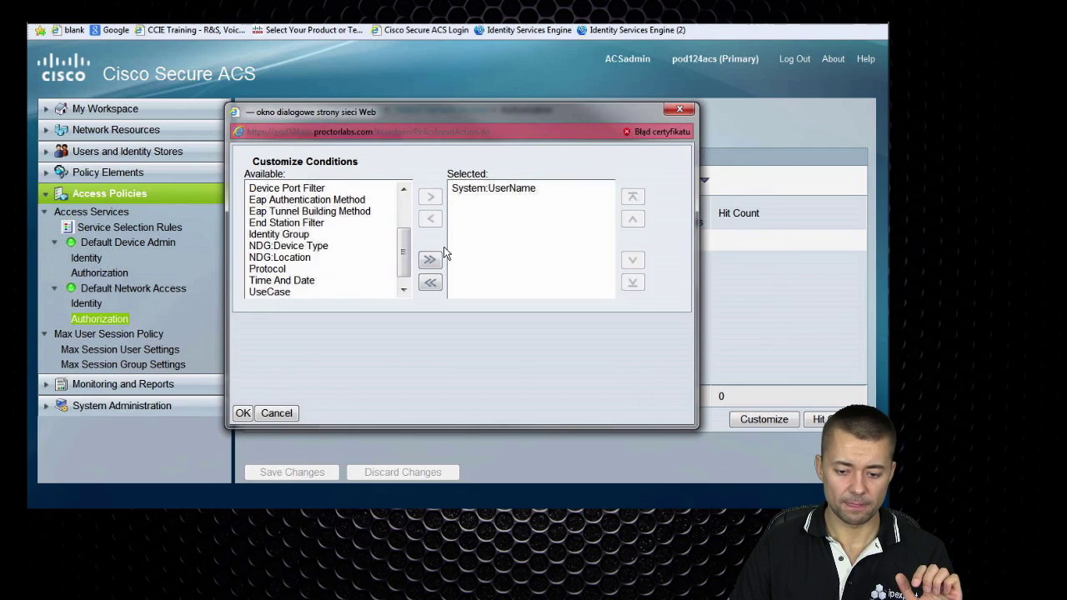
{"action": "left_click", "coordinate": [243, 413]}
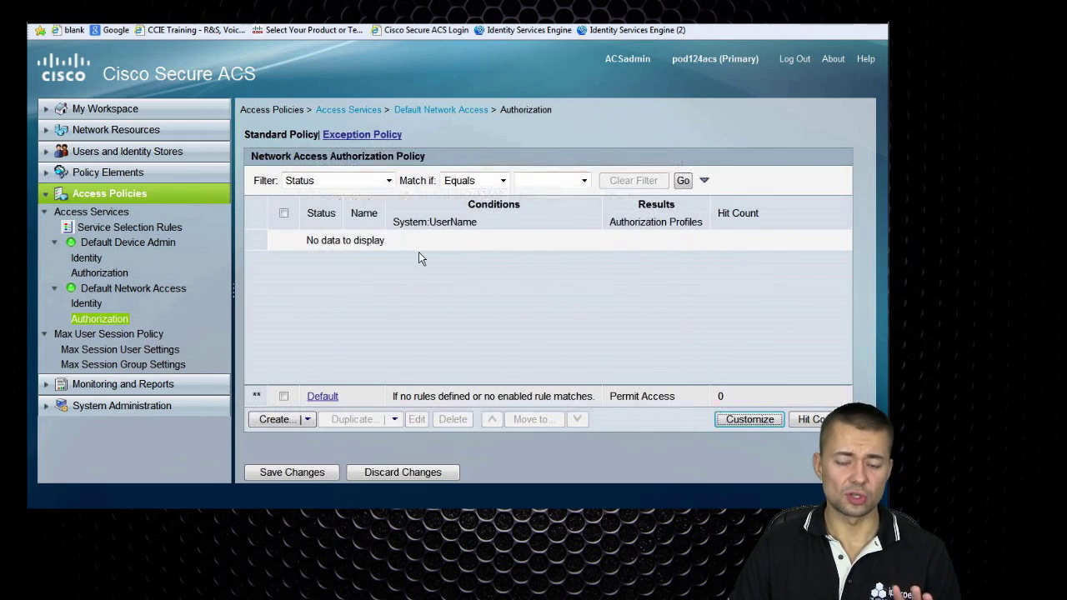
Create the WEBAUTHRULE authorization rule with the condition System:UserName equals webuser
{"action": "left_click", "coordinate": [276, 419]}
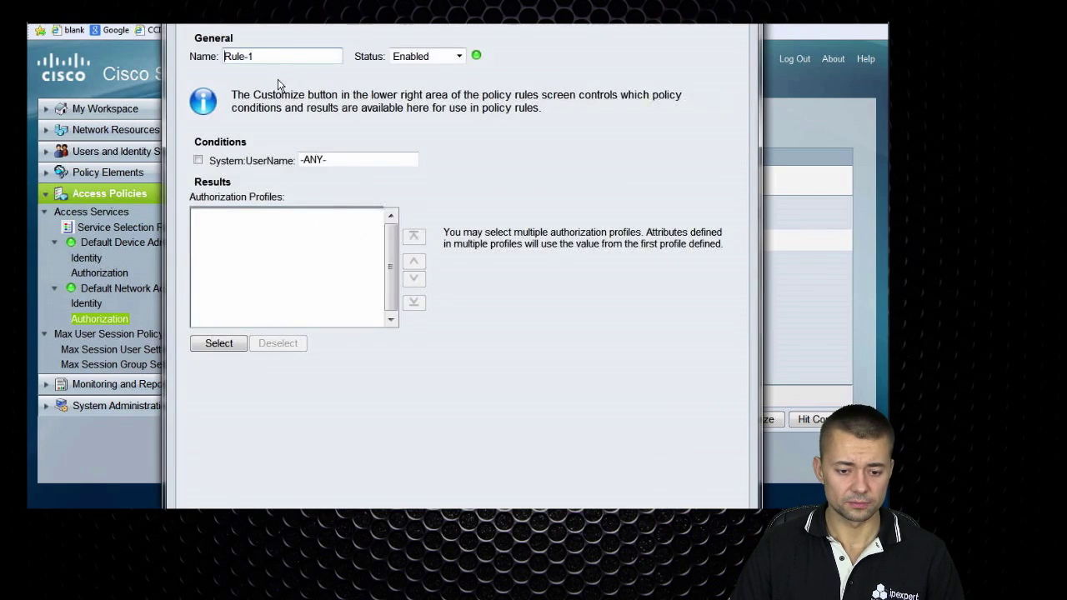
{"action": "key", "text": "ctrl+a"}
{"action": "type", "text": "WEB"}
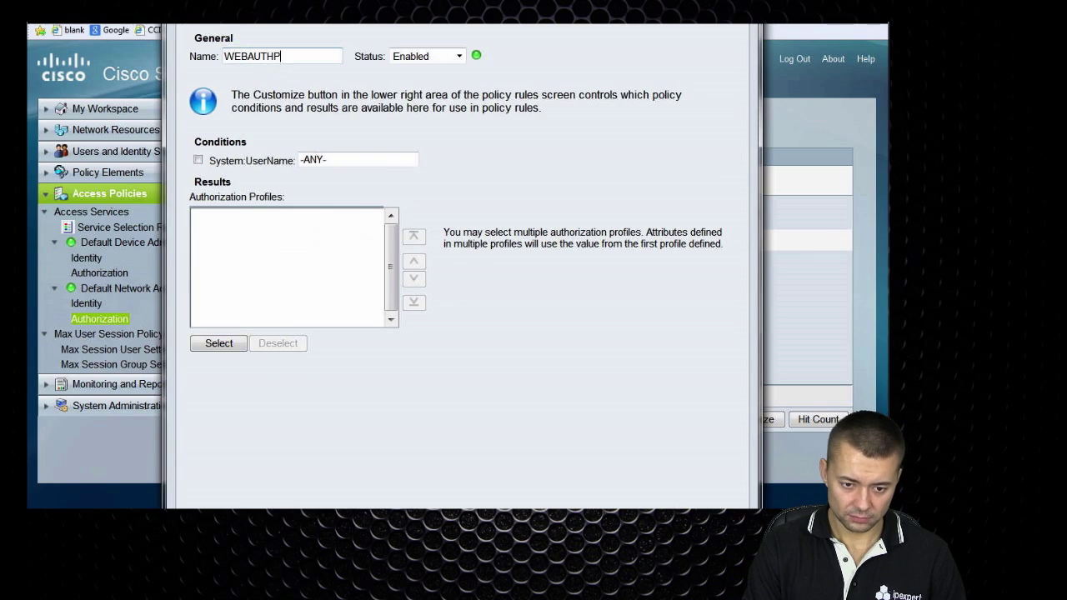
{"action": "left_click", "coordinate": [197, 159]}
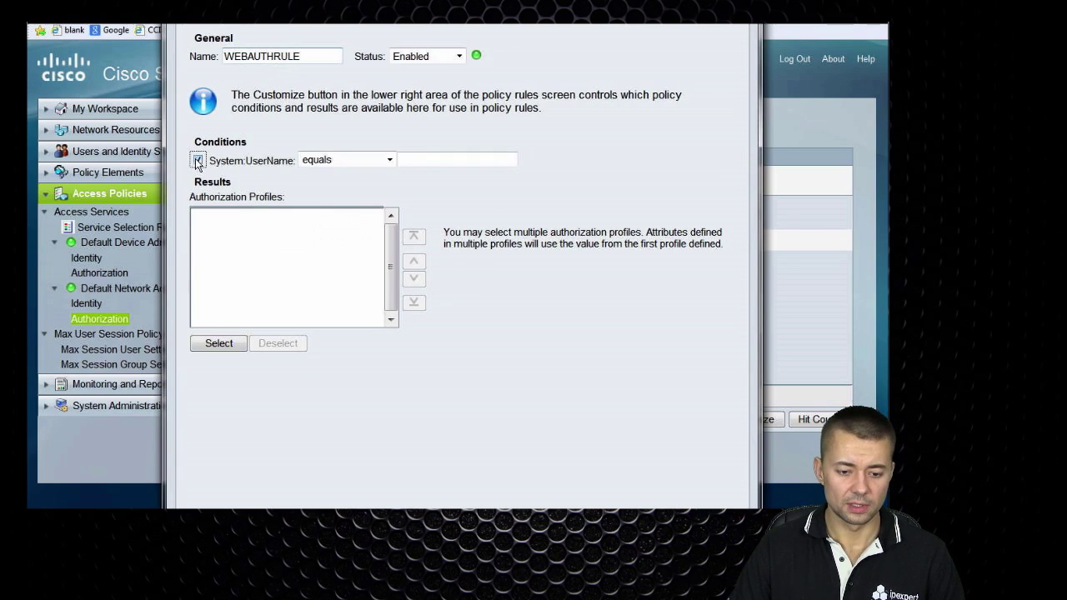
{"action": "type", "text": "webuser"}
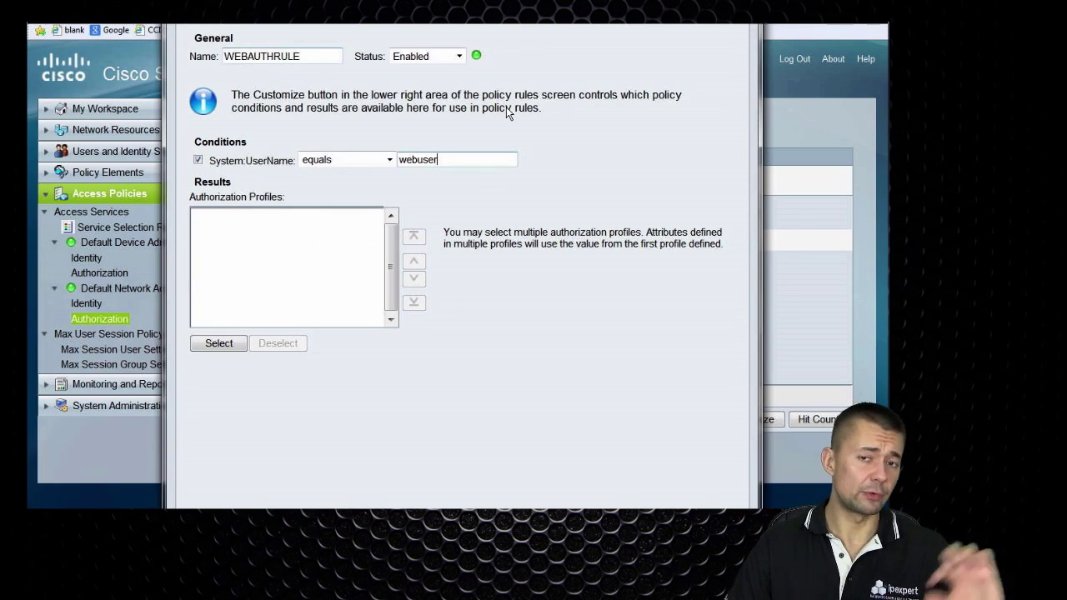
Set WEBPROFILE as the rule's authorization profile and save the policy changes
{"action": "left_click", "coordinate": [218, 344]}
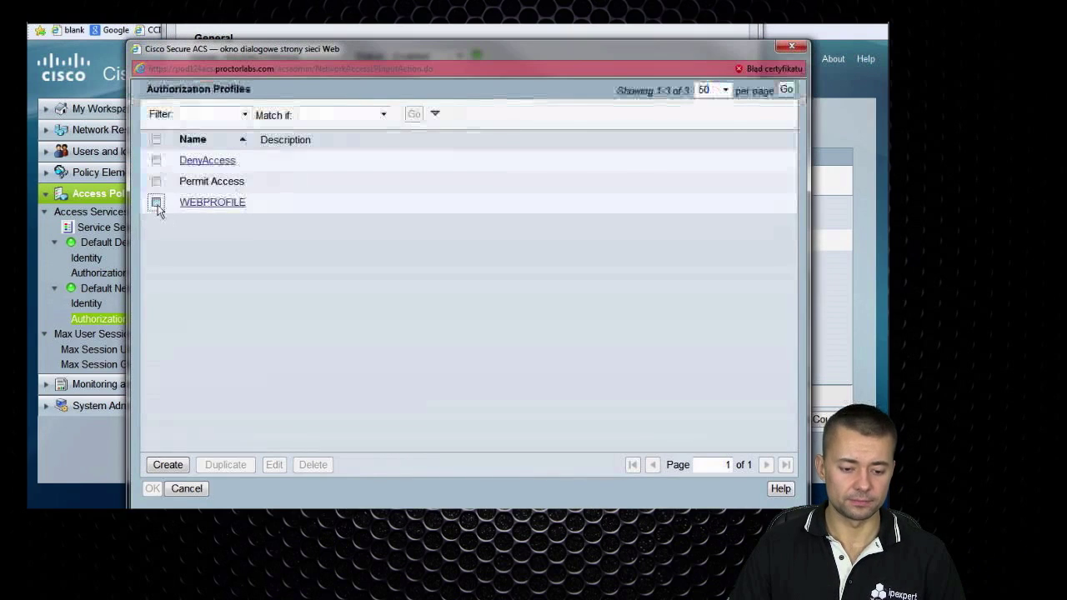
{"action": "left_click", "coordinate": [158, 203]}
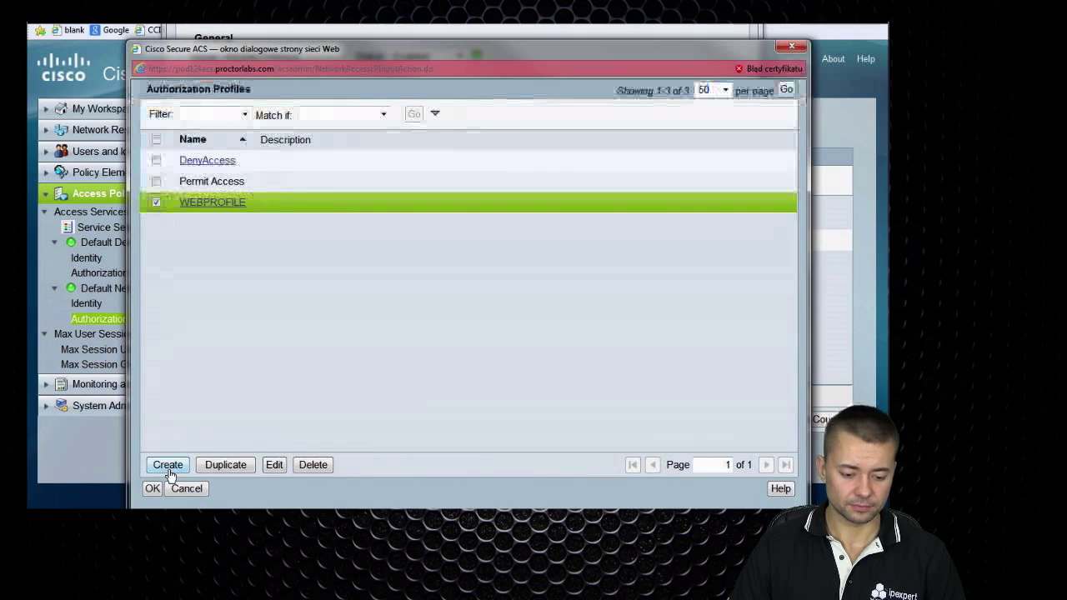
{"action": "left_click", "coordinate": [155, 487]}
{"action": "left_click", "coordinate": [296, 471]}
{"action": "left_click", "coordinate": [292, 472]}
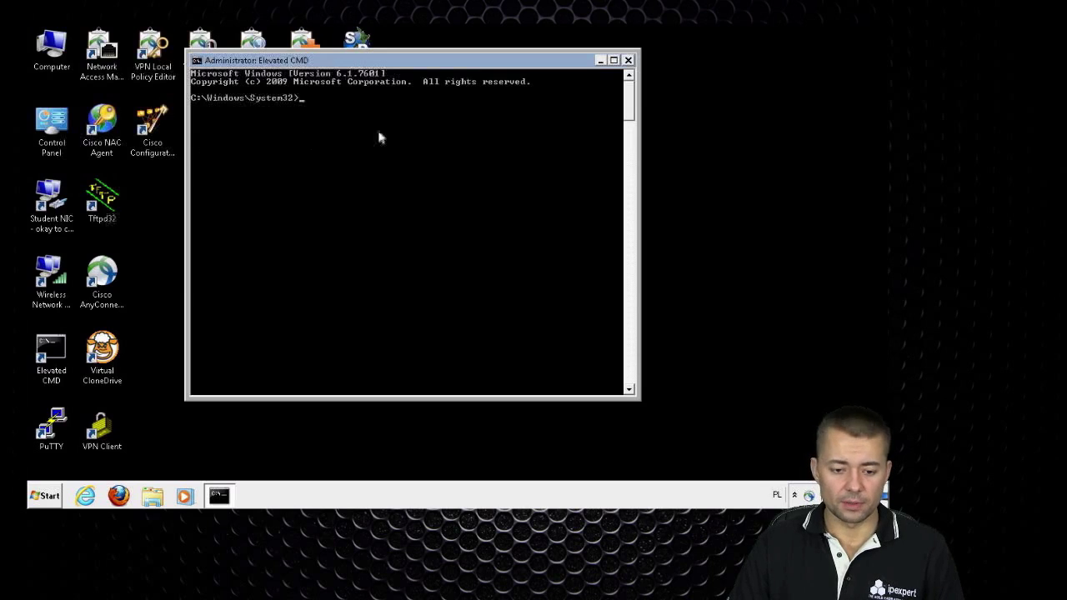
Check that the Student NIC's IPv4 settings are automatic, then close its windows unchanged
{"action": "double_click", "coordinate": [51, 204]}
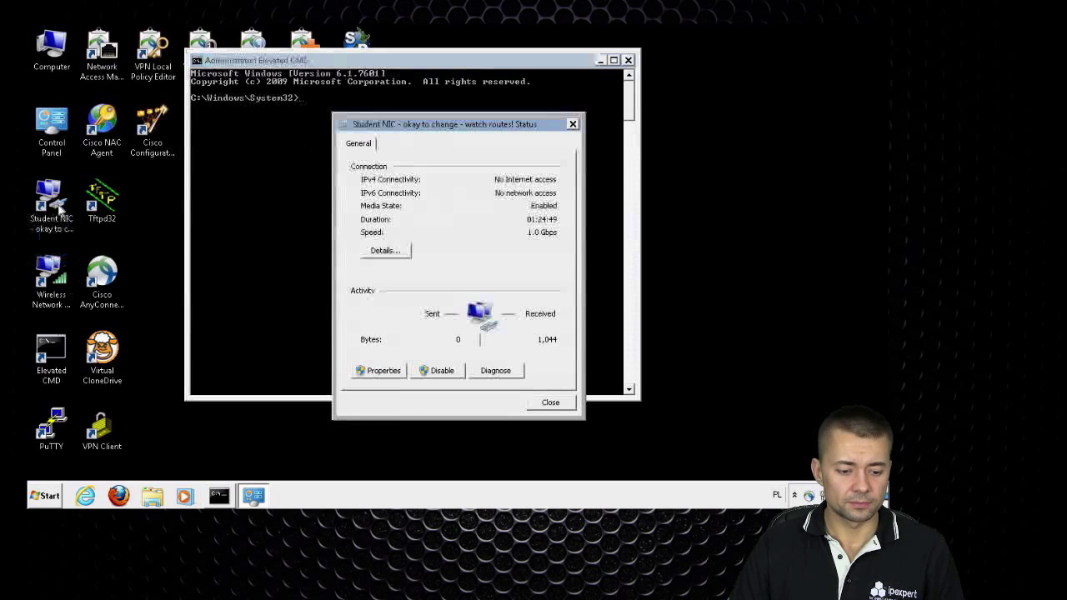
{"action": "left_click", "coordinate": [392, 371]}
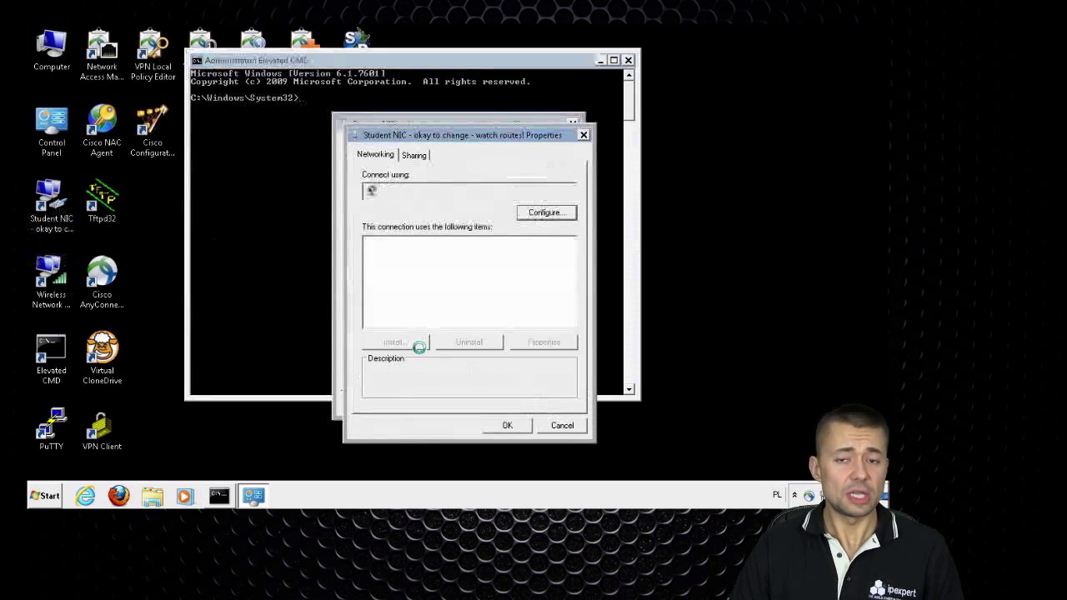
{"action": "left_click", "coordinate": [428, 312]}
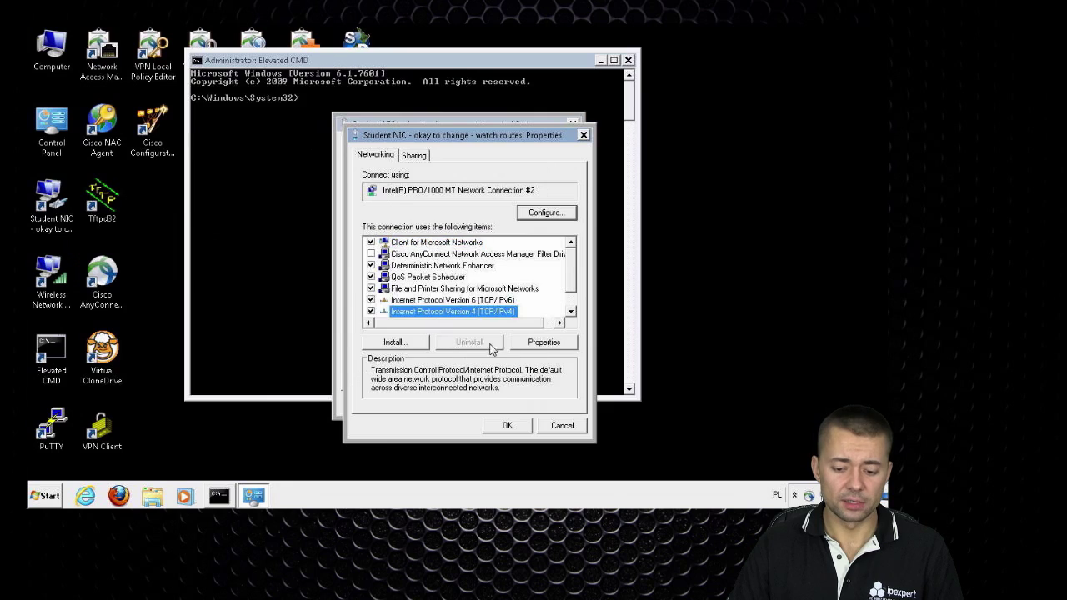
{"action": "left_click", "coordinate": [543, 342]}
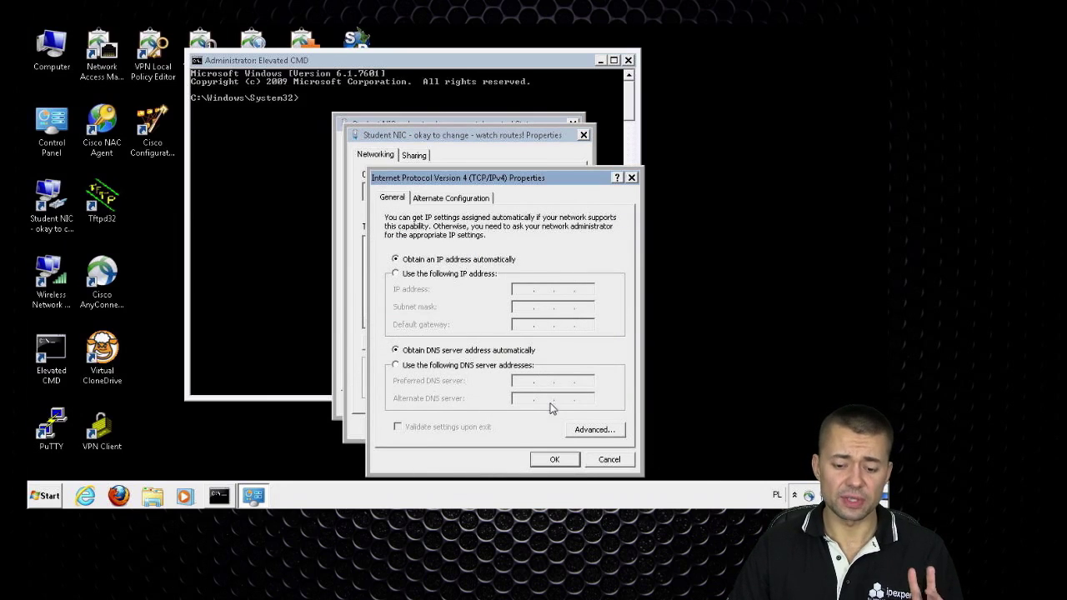
{"action": "left_click", "coordinate": [608, 464]}
{"action": "left_click", "coordinate": [500, 428]}
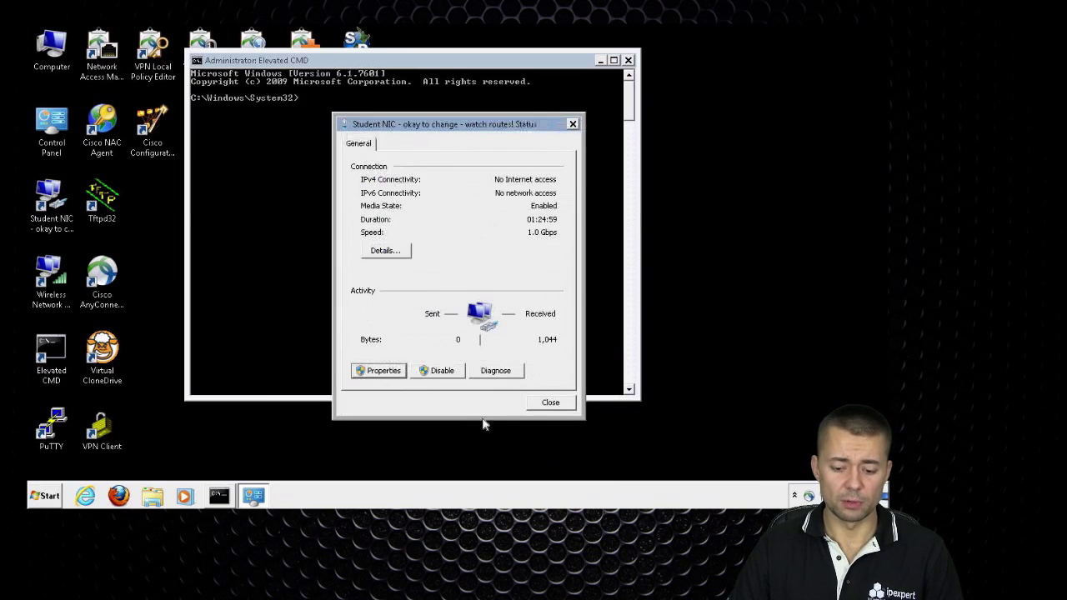
{"action": "left_click", "coordinate": [550, 403]}
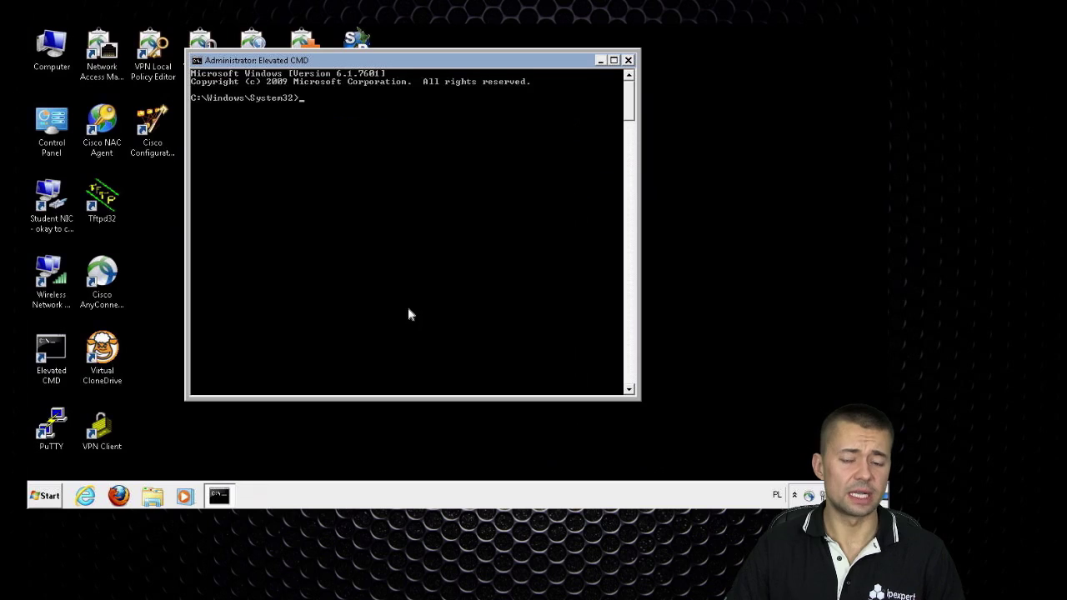
Run ipconfig and then ipconfig /renew in the command prompt
{"action": "type", "text": "ipconfig"}
{"action": "key", "text": "Return"}
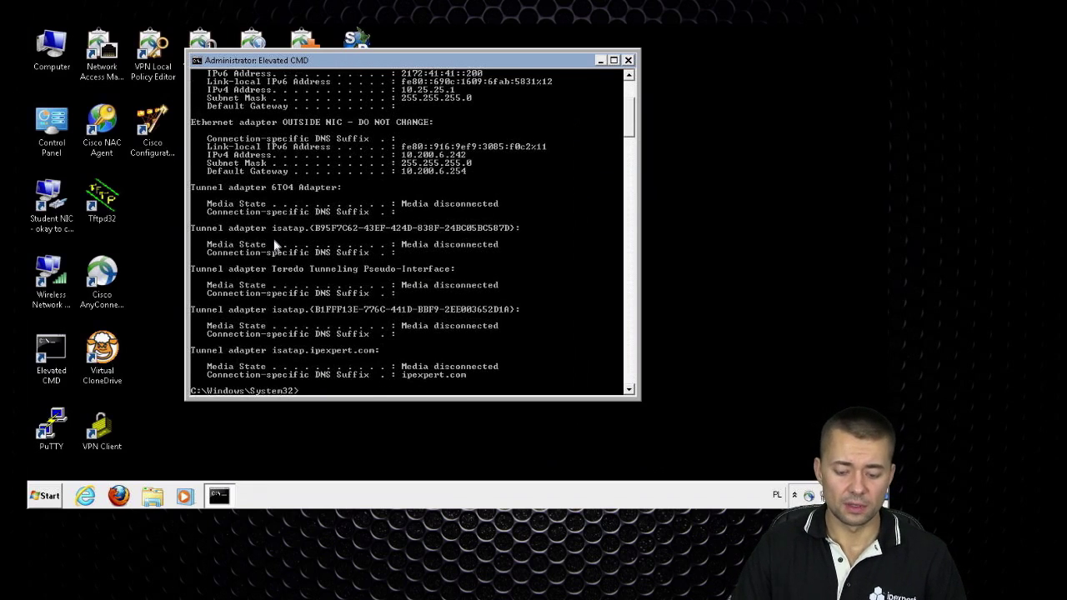
{"action": "key", "text": "Up"}
{"action": "type", "text": "/renew"}
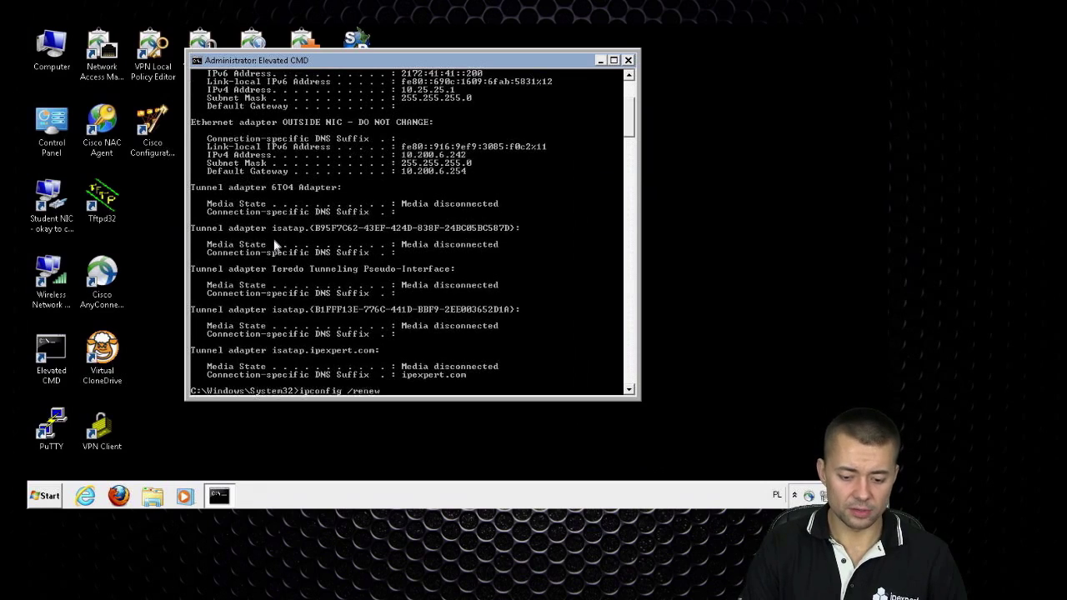
{"action": "key", "text": "Return"}
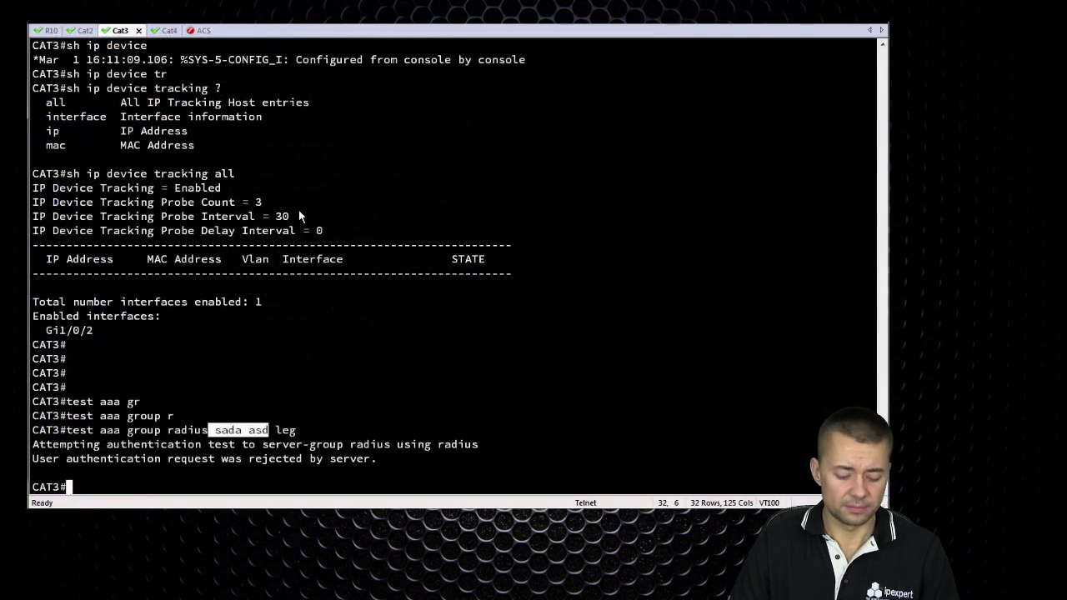
On CAT3, enter configuration for interface g1/0/2 and type no sh
{"action": "type", "text": "conf t"}
{"action": "key", "text": "Return"}
{"action": "type", "text": "int g1/0/2"}
{"action": "key", "text": "Return"}
{"action": "type", "text": "no sh"}
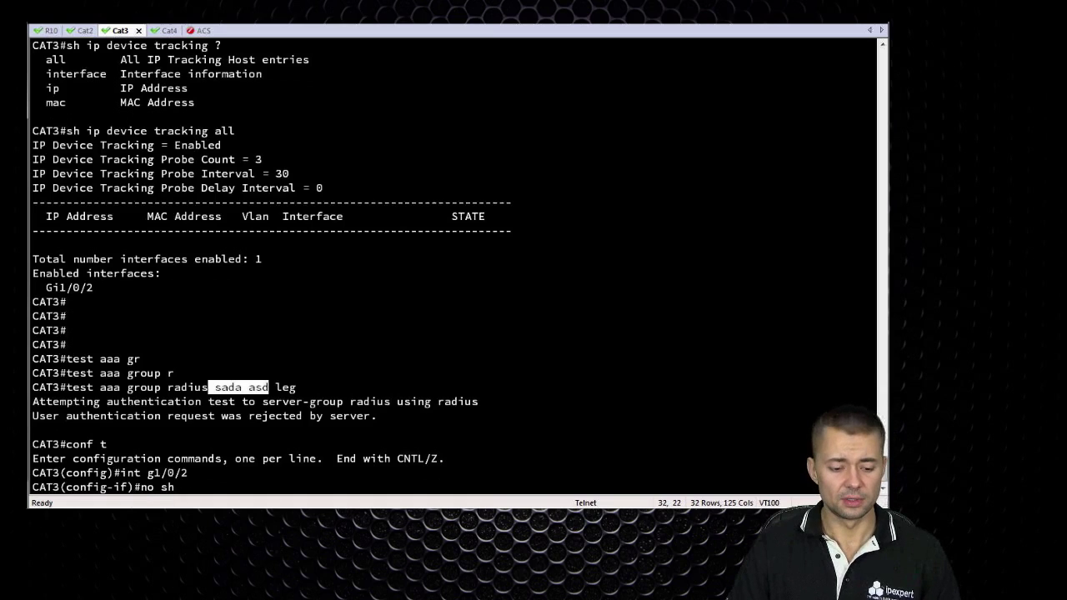
Enable Gi1/0/2 and show its running config, highlighting the ip access-group PREAUTH in line
{"action": "key", "text": "Return"}
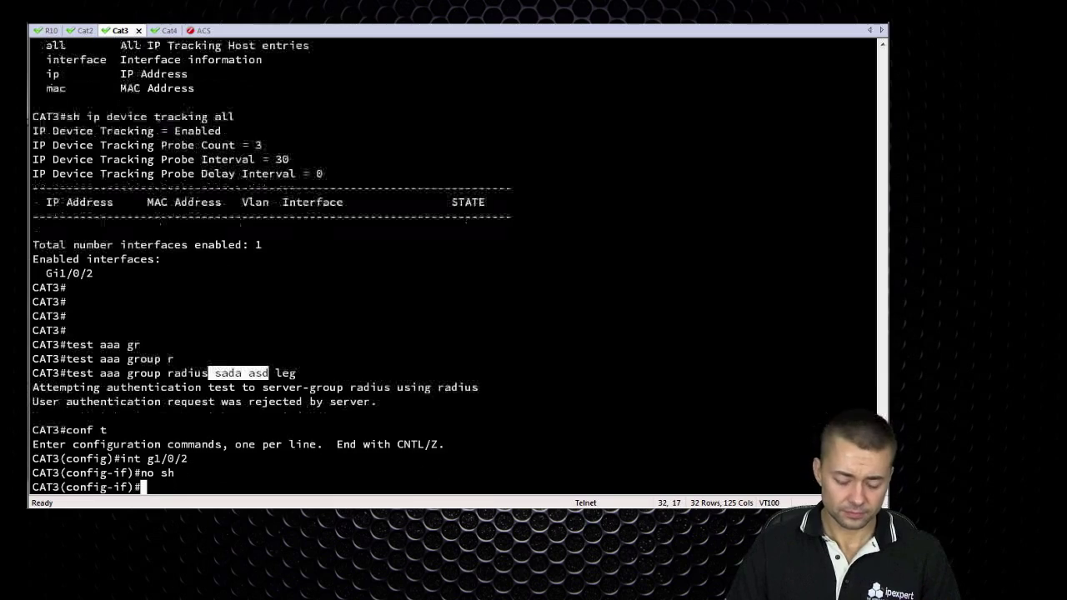
{"action": "type", "text": "do sh run int "}
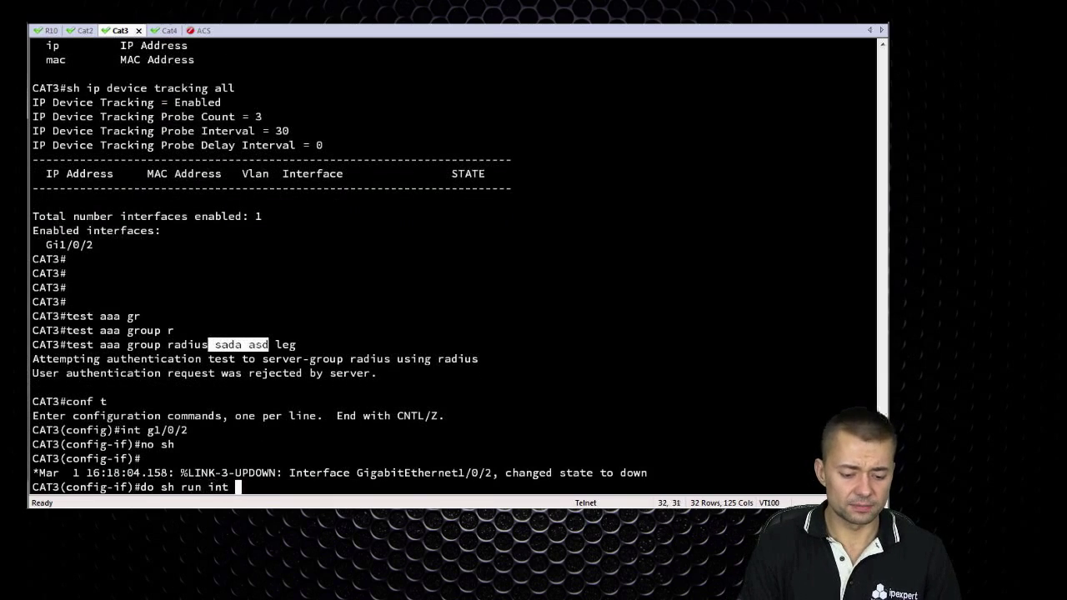
{"action": "type", "text": "g1/0/2"}
{"action": "key", "text": "Return"}
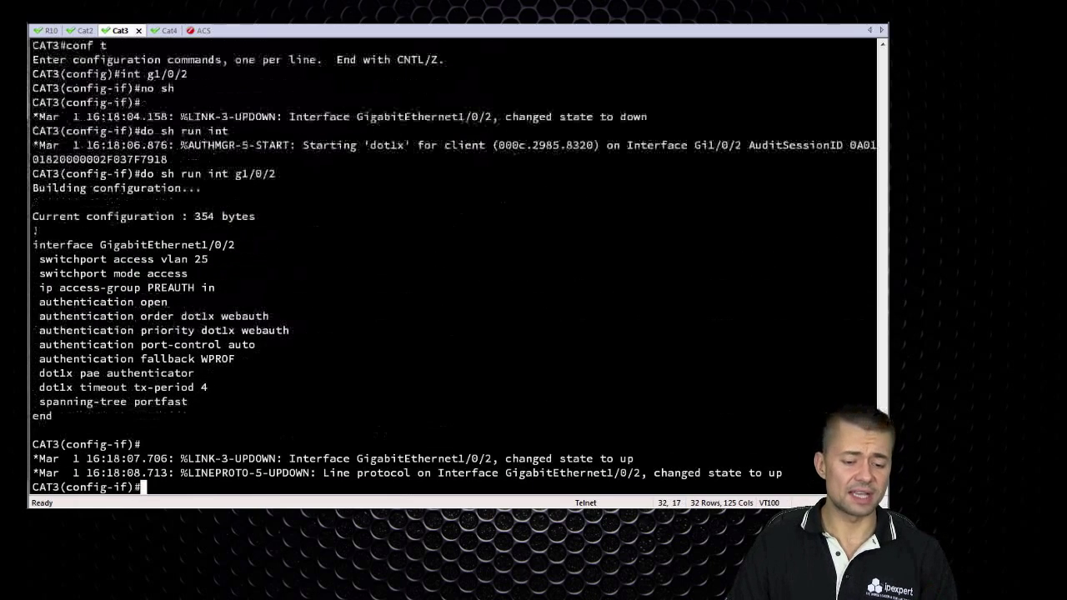
{"action": "left_click_drag", "start_coordinate": [215, 287], "coordinate": [41, 293]}
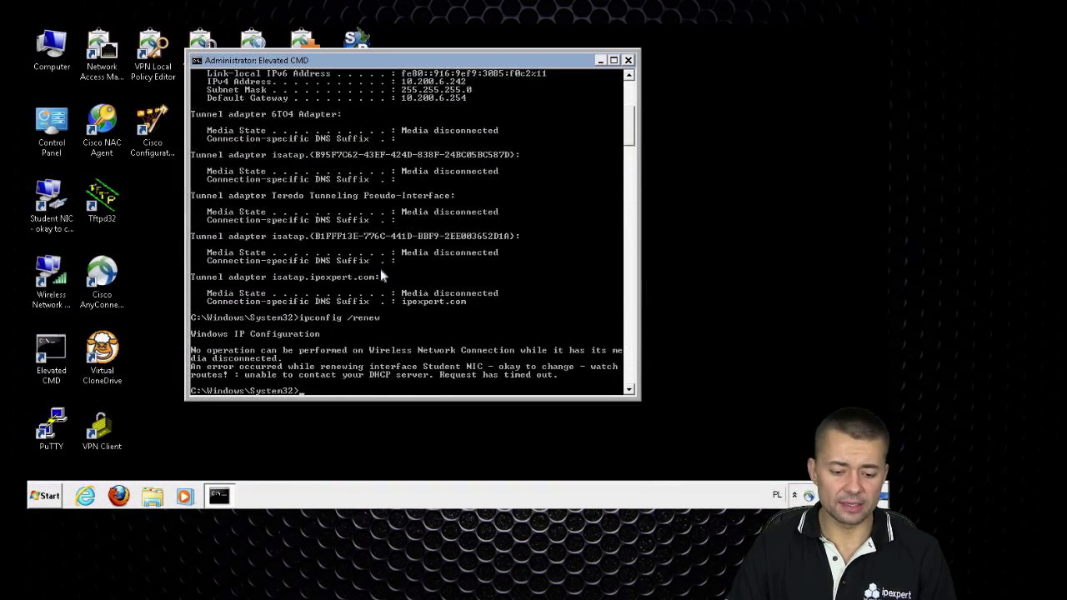
Rerun ipconfig and mark the new IPv4 address 10.25.25.1 in the console
{"action": "key", "text": "Up"}
{"action": "key", "text": "Return"}
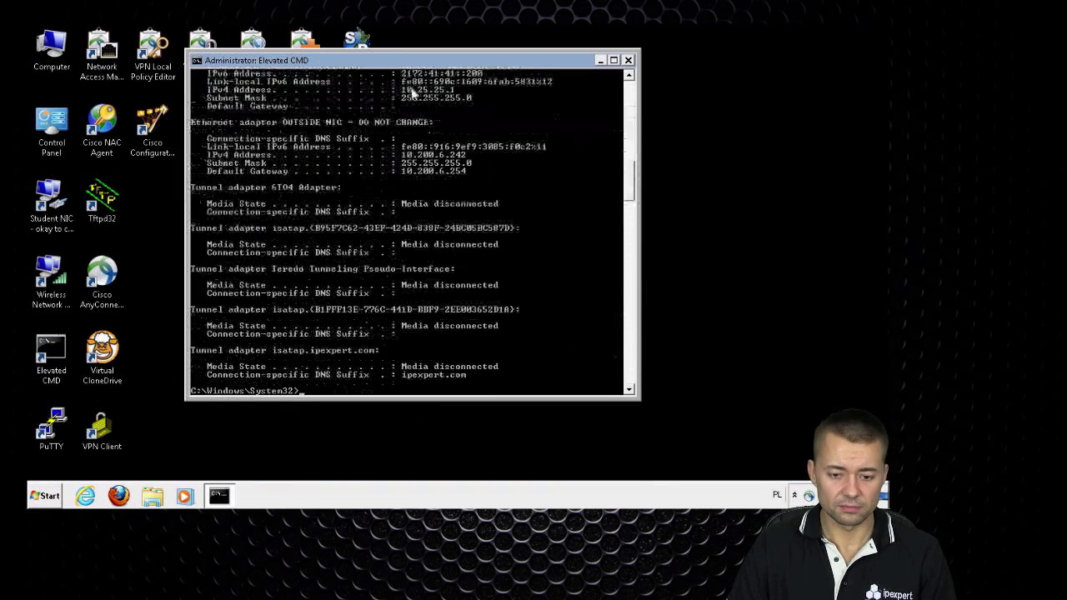
{"action": "right_click", "coordinate": [415, 91]}
{"action": "left_click", "coordinate": [429, 98]}
{"action": "left_click_drag", "start_coordinate": [400, 92], "coordinate": [463, 95]}
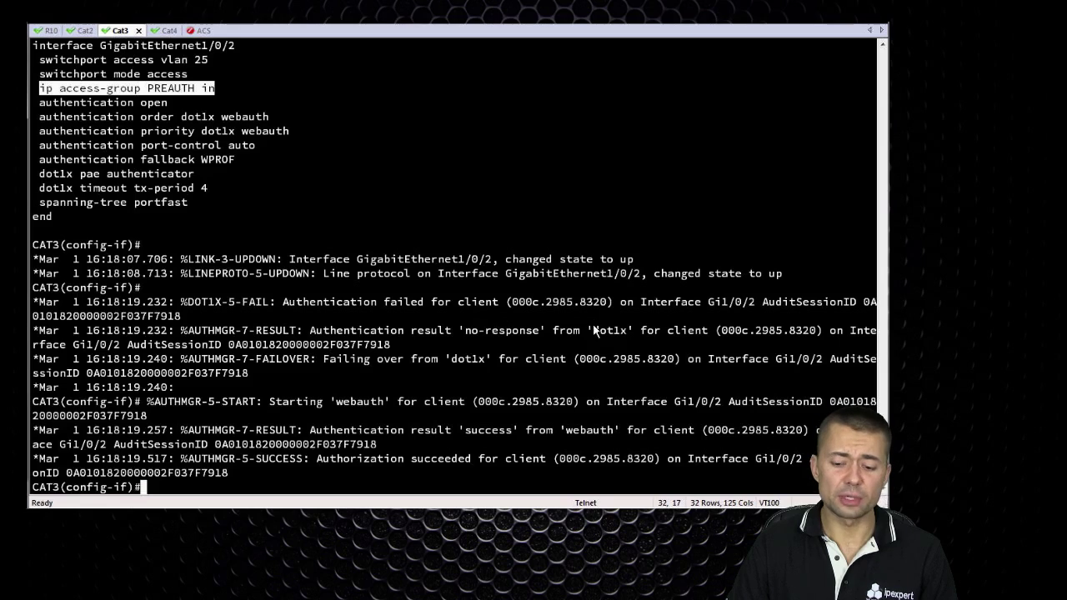
{"action": "left_click_drag", "start_coordinate": [586, 331], "coordinate": [607, 333]}
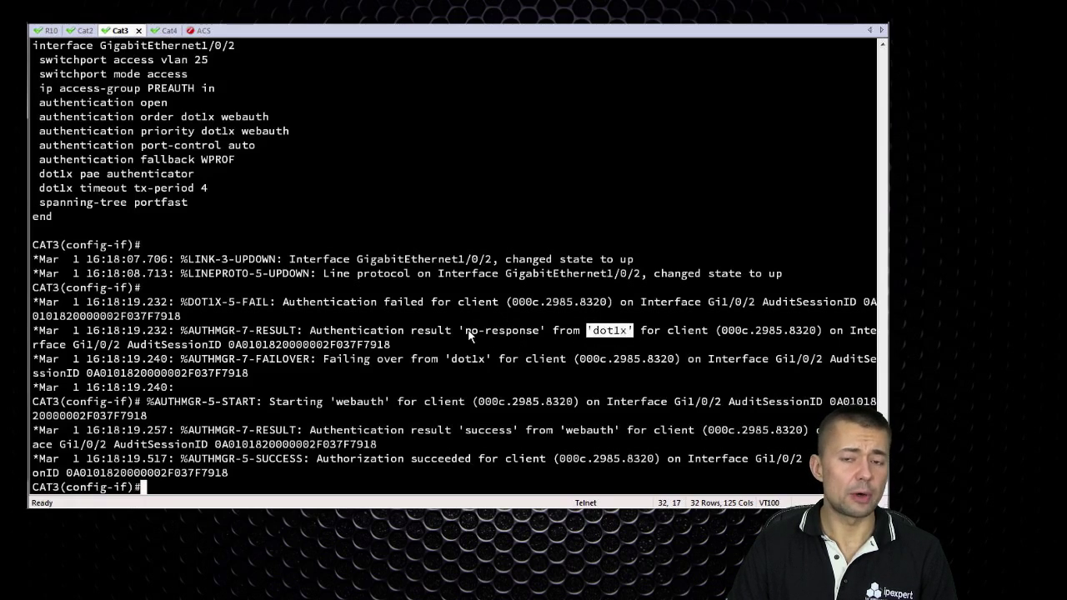
{"action": "left_click_drag", "start_coordinate": [465, 331], "coordinate": [540, 332]}
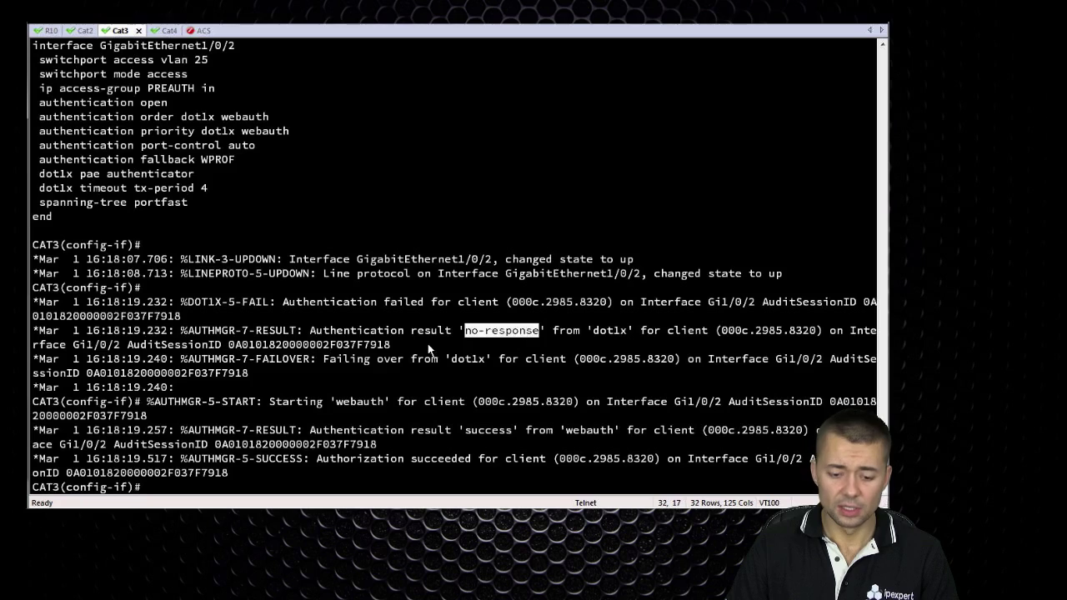
{"action": "left_click_drag", "start_coordinate": [324, 359], "coordinate": [485, 360]}
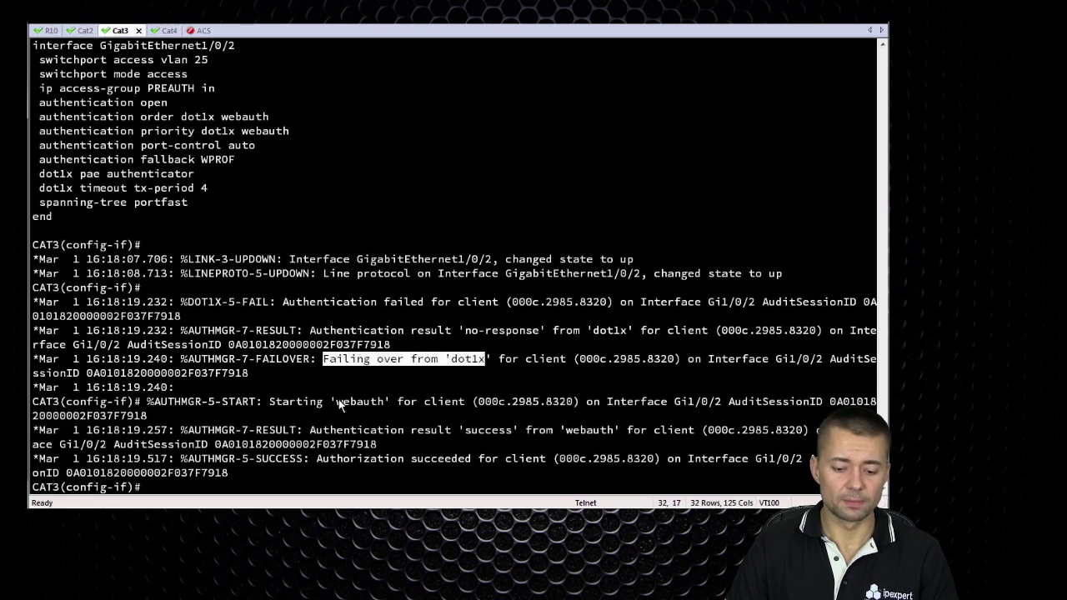
{"action": "left_click_drag", "start_coordinate": [337, 400], "coordinate": [388, 401]}
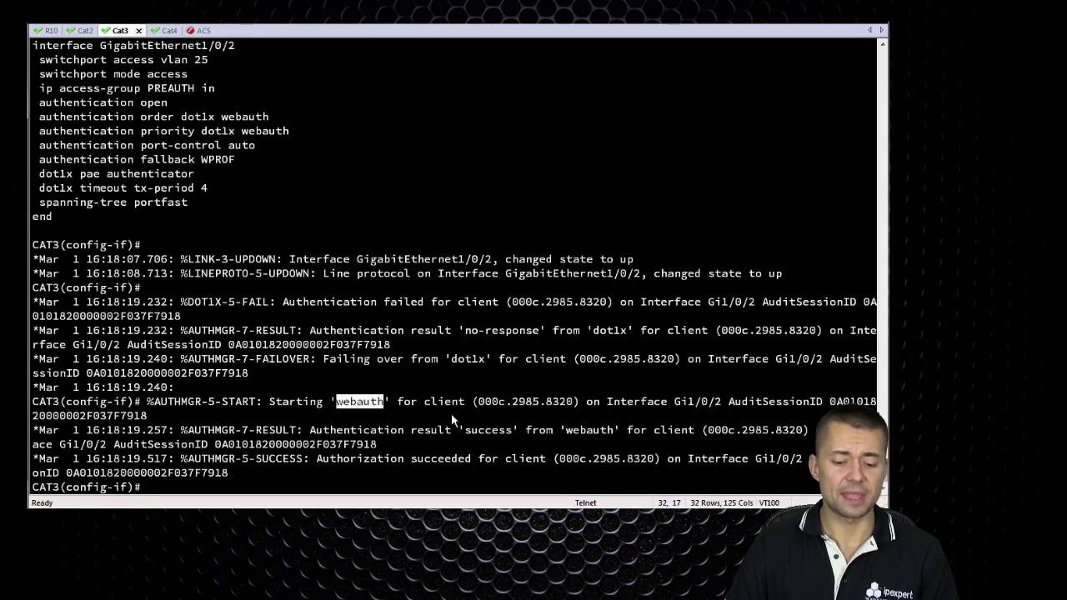
{"action": "type", "text": "exi"}
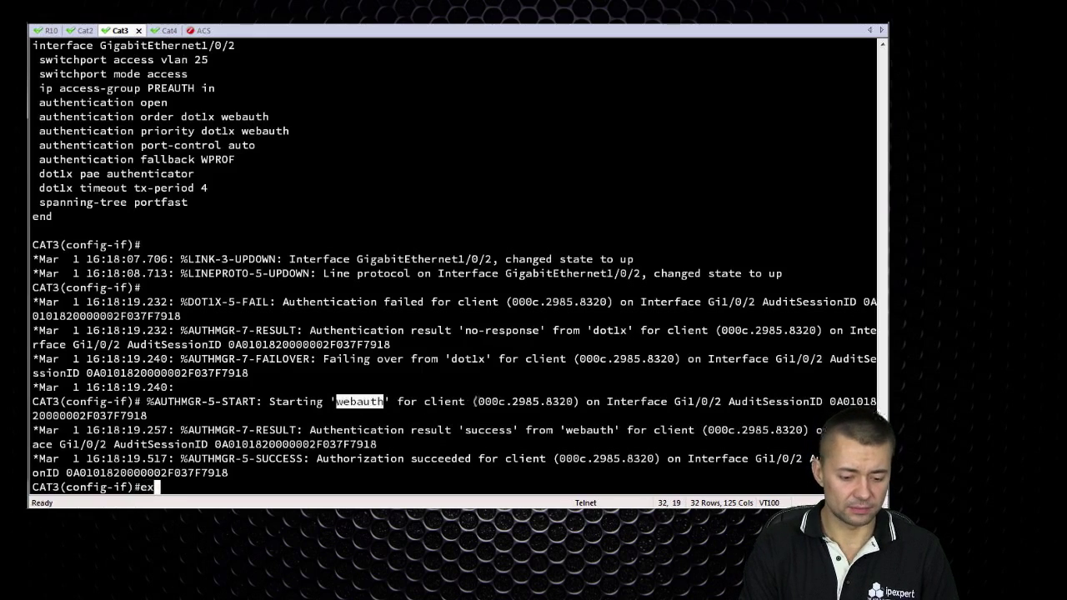
Exit config mode, run sh authentication sessions int g1/0/2, and highlight dot1x failed over
{"action": "key", "text": "Return"}
{"action": "type", "text": "exi"}
{"action": "key", "text": "Return"}
{"action": "type", "text": "sh authe "}
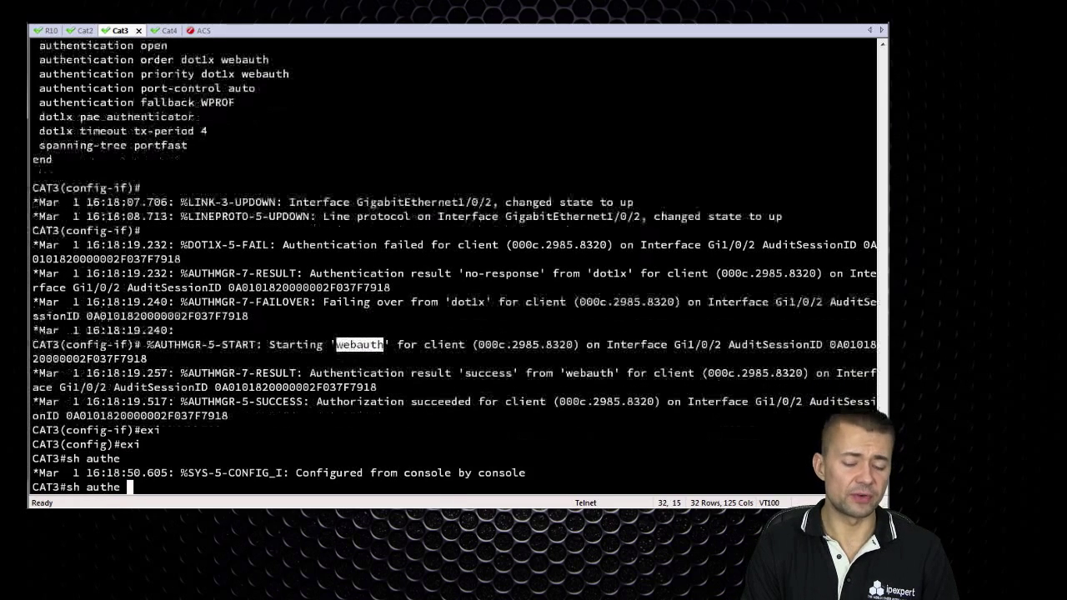
{"action": "type", "text": "se"}
{"action": "key", "text": "Tab"}
{"action": "type", "text": "int g1/0/2"}
{"action": "key", "text": "Return"}
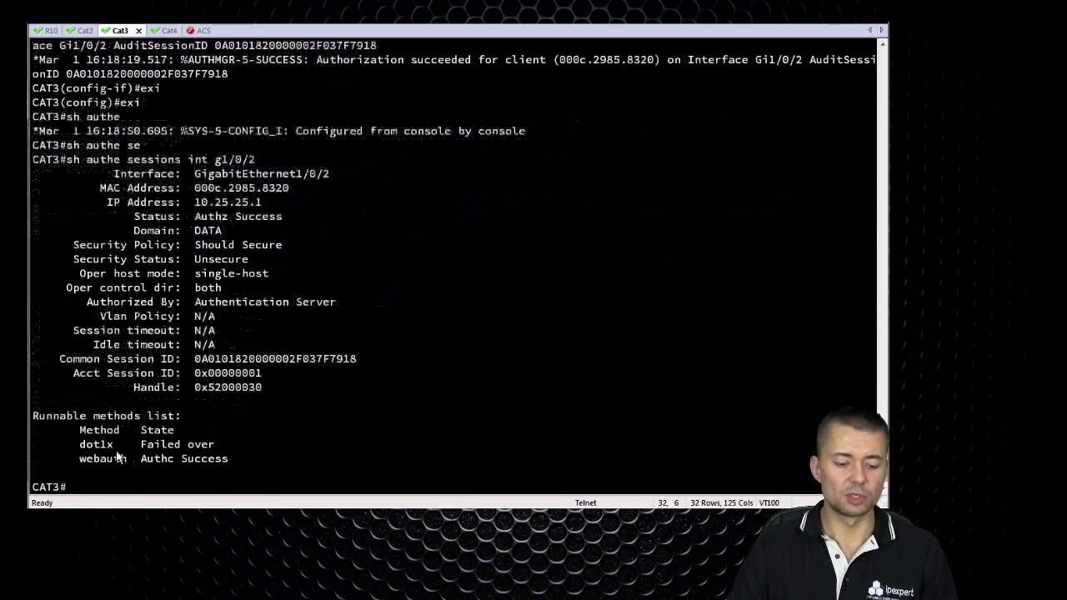
{"action": "left_click_drag", "start_coordinate": [76, 444], "coordinate": [236, 450]}
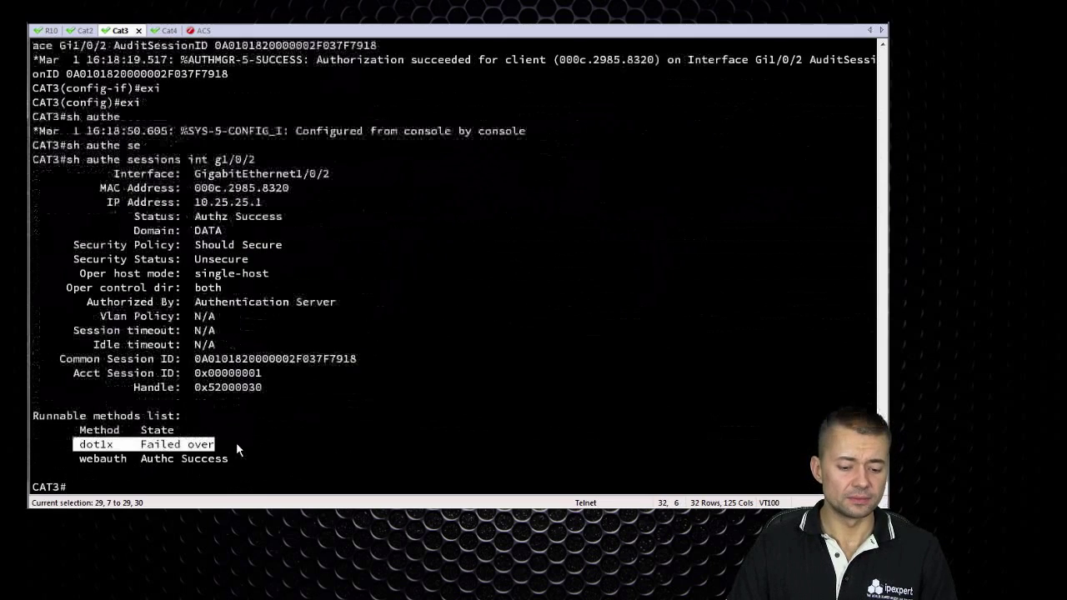